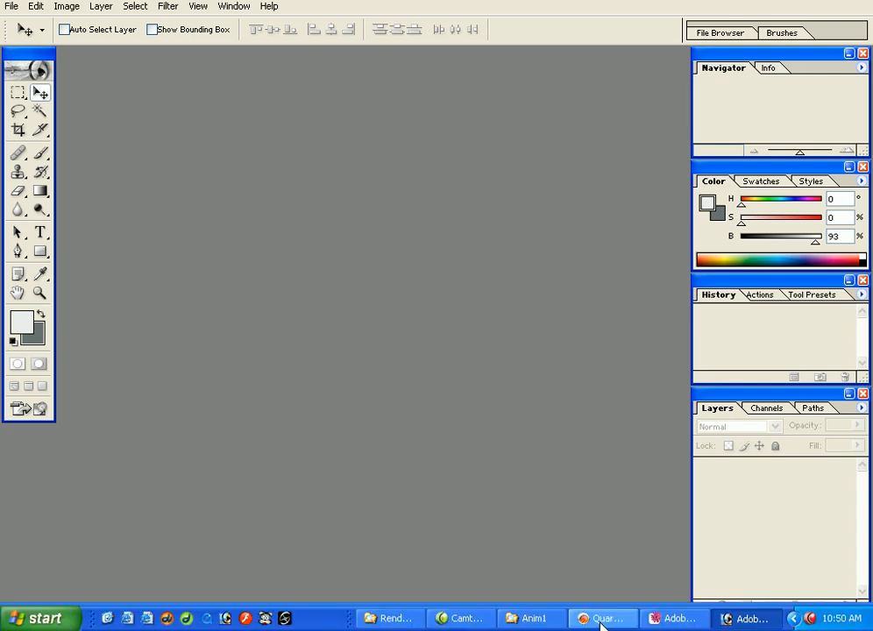
- Check the business card brief in QuarkXPress, switch back to Photoshop and start a new image
click(605, 624)
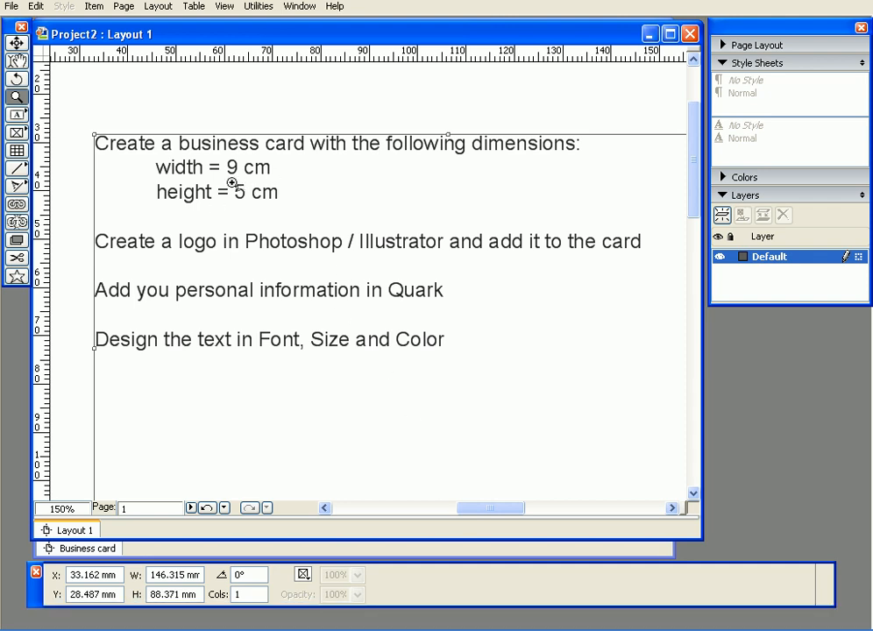
click(746, 619)
click(12, 6)
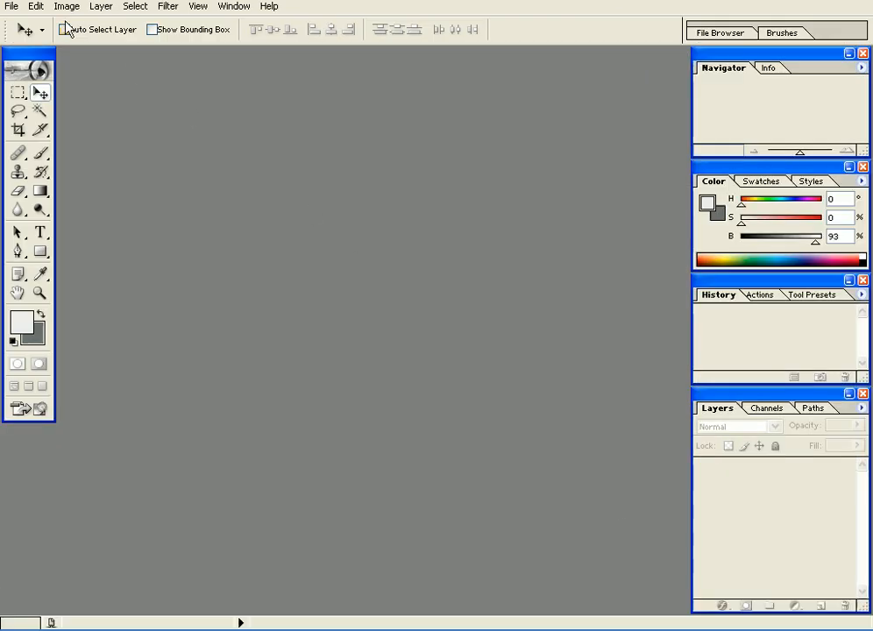
click(31, 24)
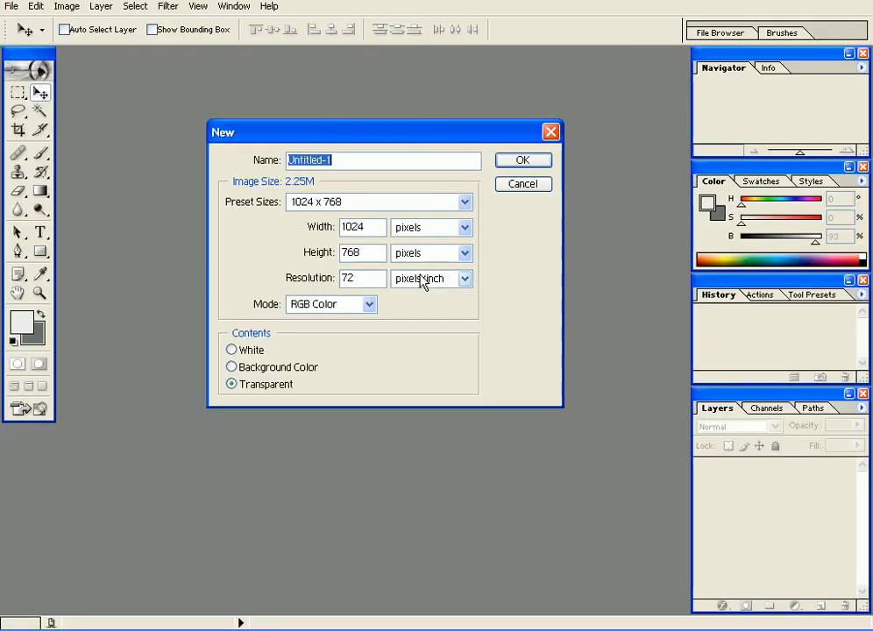
- Set the new image's width and height units to cm and its resolution to 300 pixels/inch
click(416, 231)
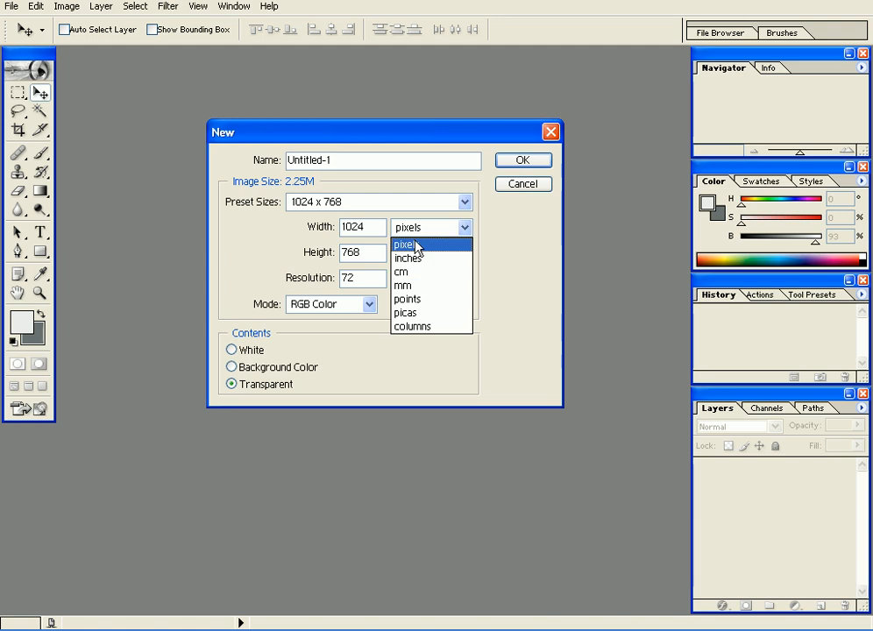
click(415, 272)
click(415, 256)
click(408, 298)
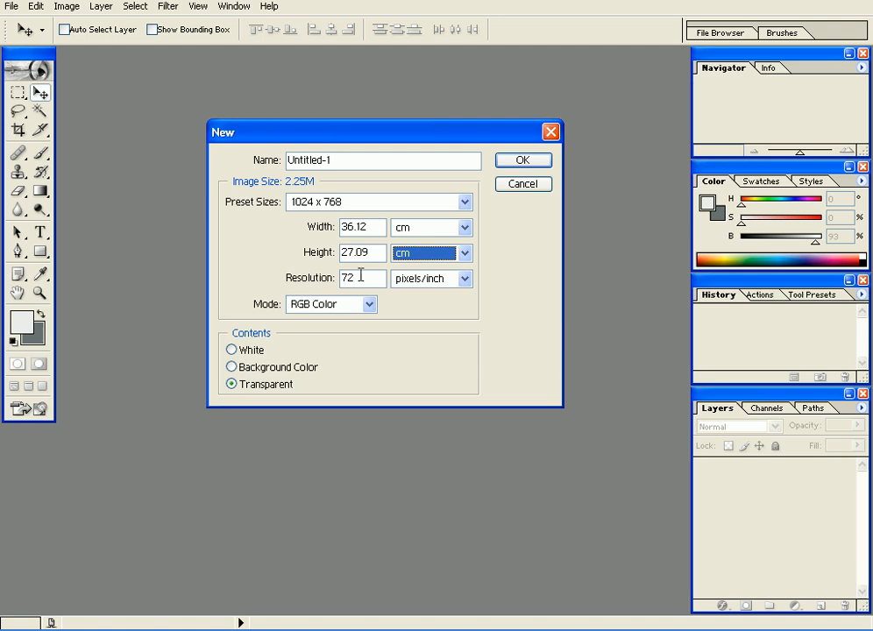
drag(360, 279, 338, 281)
text(300)
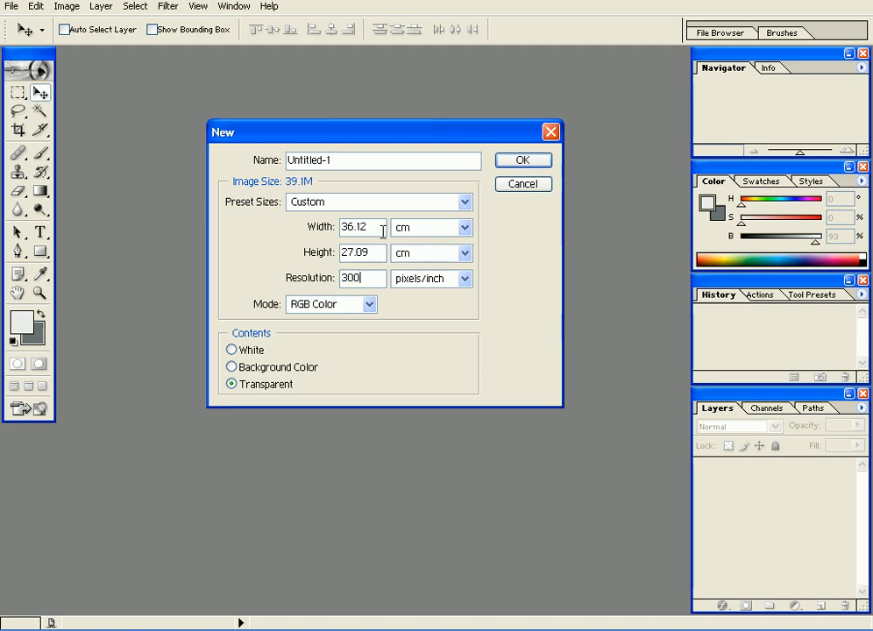
- Set the image's width to 9 cm and height to 5 cm and create it
drag(377, 229, 342, 228)
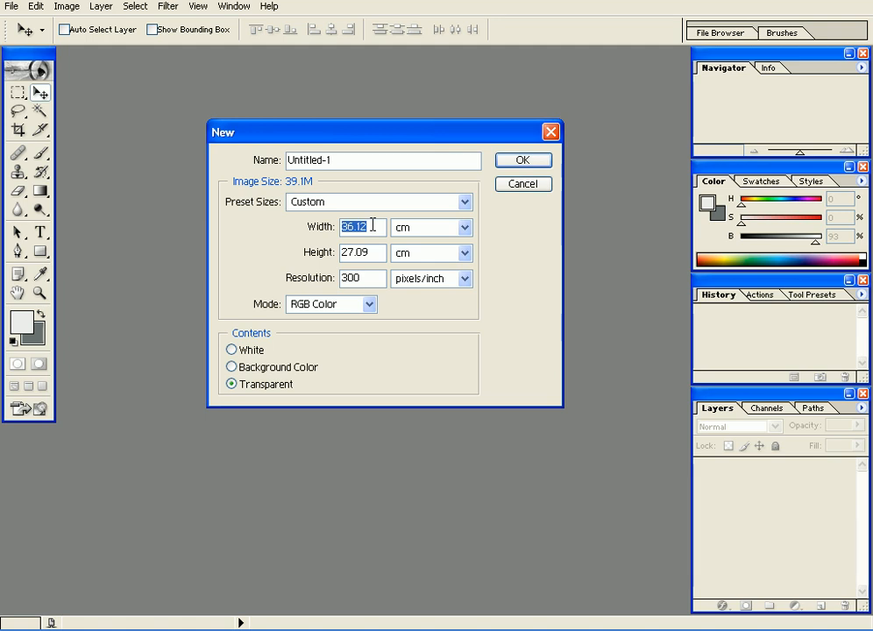
text(9)
key(Tab)
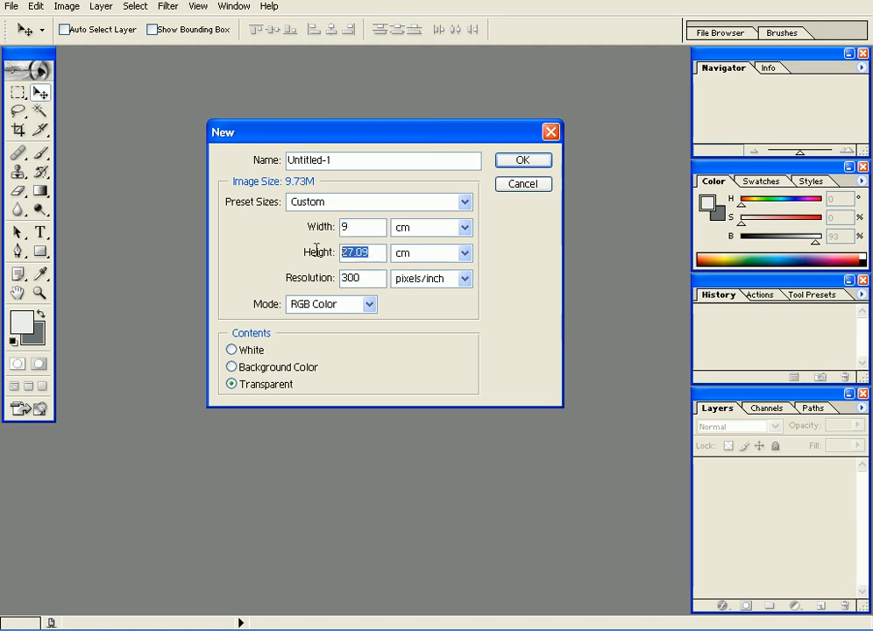
text(5)
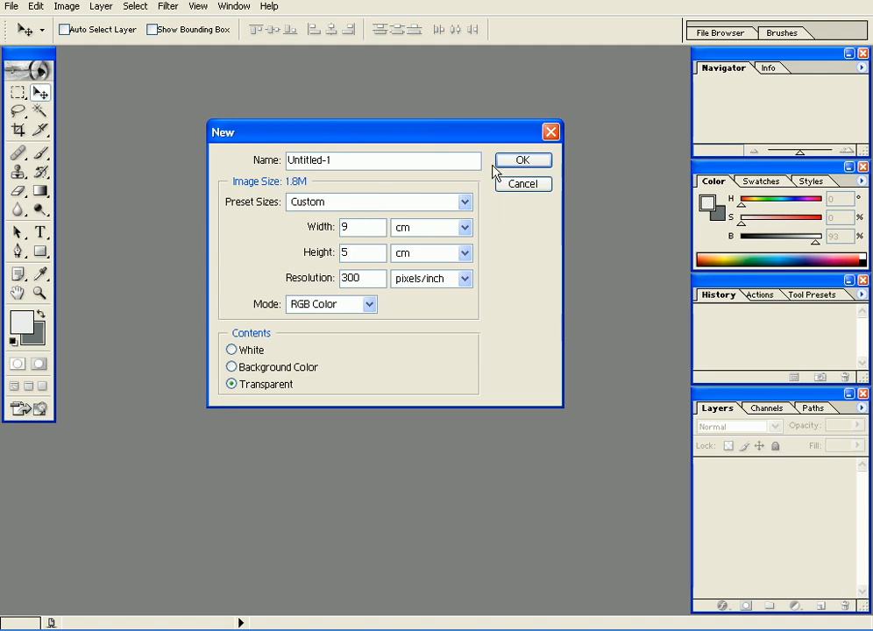
click(521, 164)
- Enlarge the document window around the canvas and fill Layer 1 with the light grey foreground color using the Paint Bucket
drag(303, 64, 315, 94)
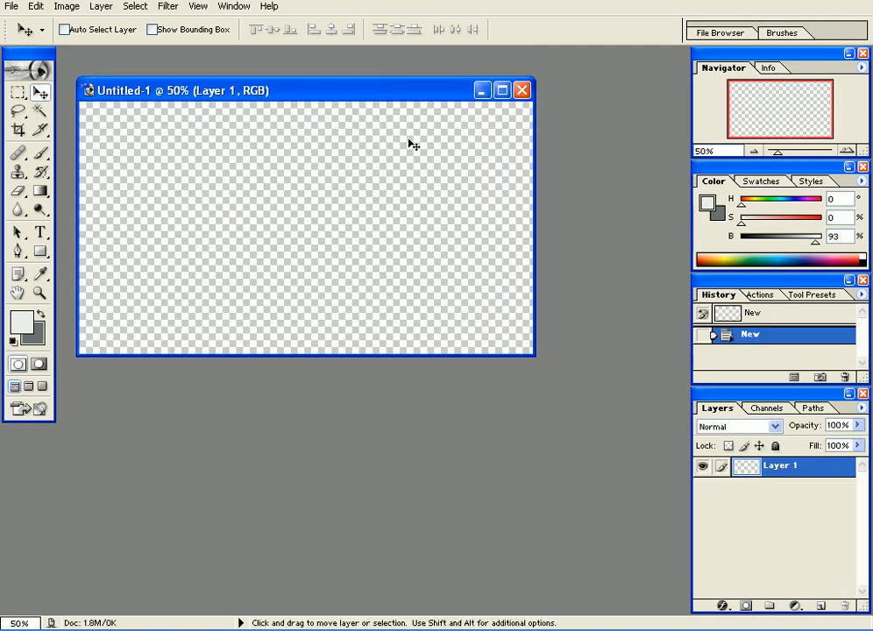
drag(533, 358, 617, 478)
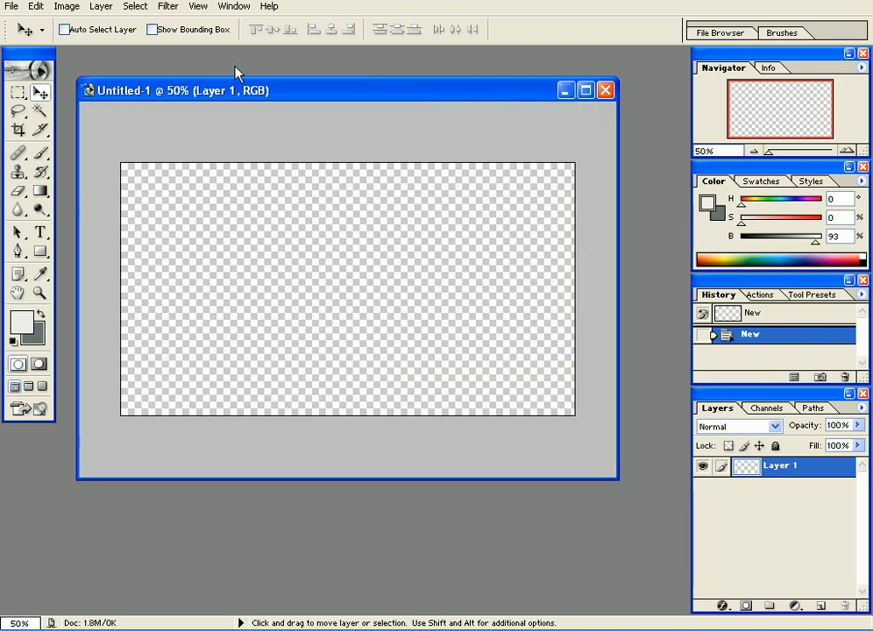
mouse_move(45, 195)
mouse_down()
mouse_move(59, 191)
mouse_move(88, 207)
mouse_up()
click(145, 298)
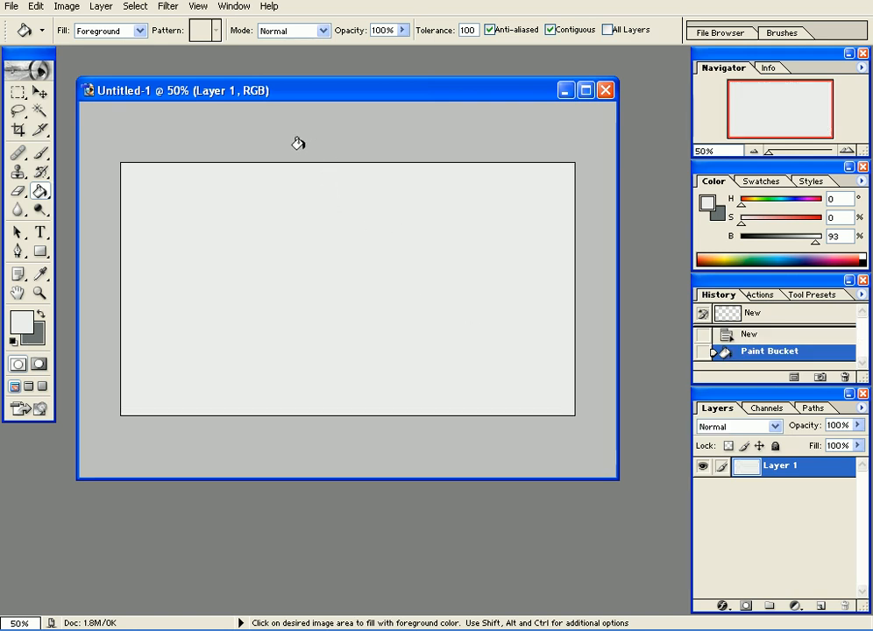
- Examine the available preset shapes of the Custom Shape tool
click(39, 254)
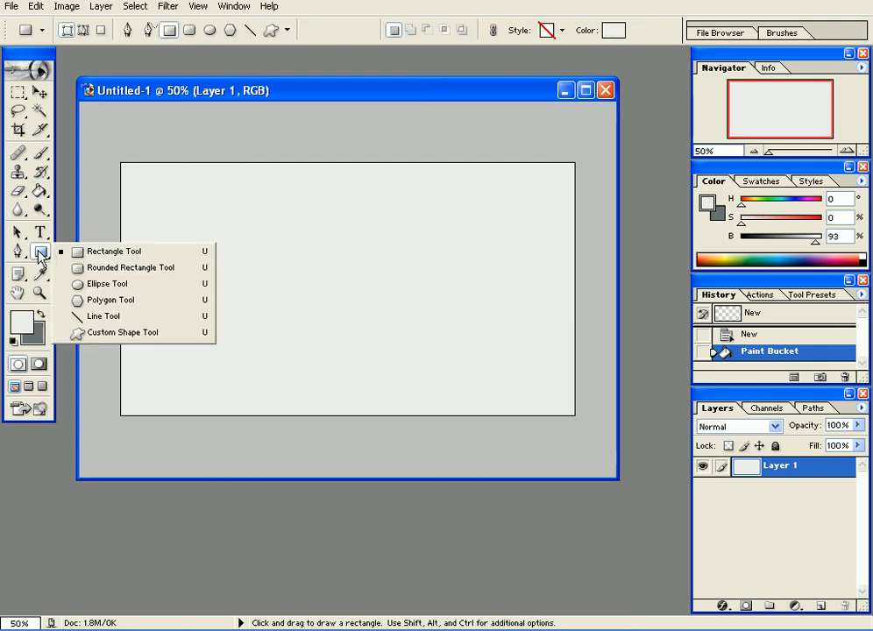
click(98, 339)
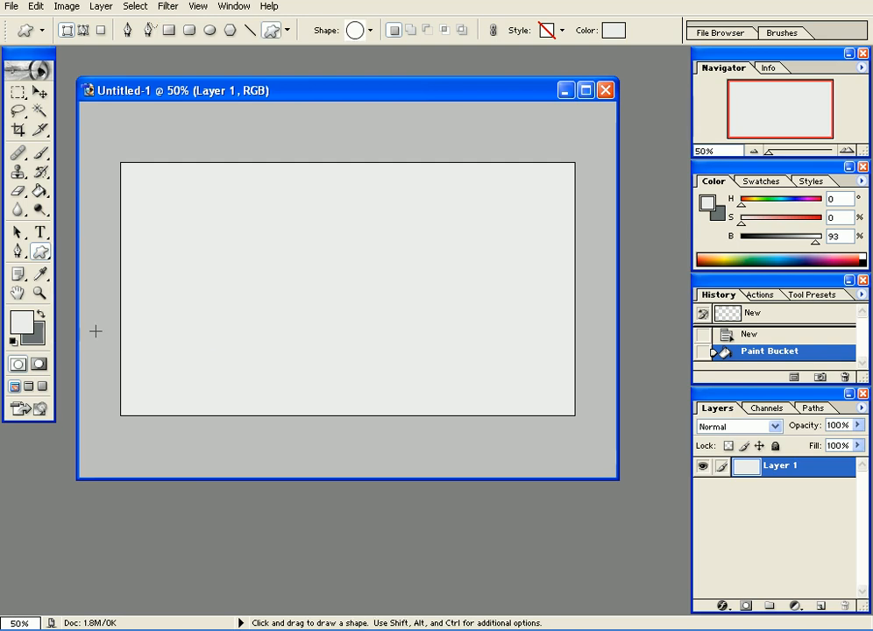
click(287, 30)
click(350, 27)
click(370, 29)
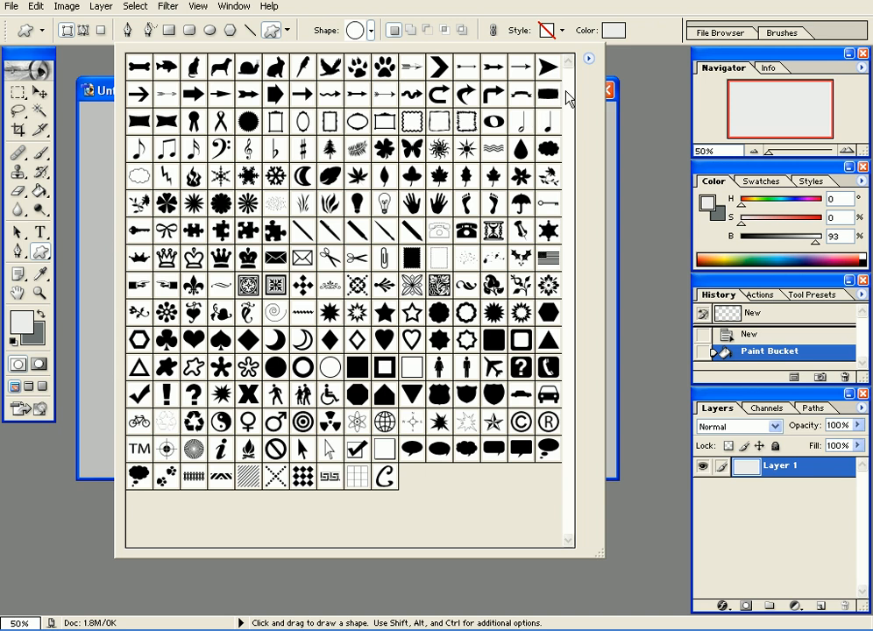
click(466, 5)
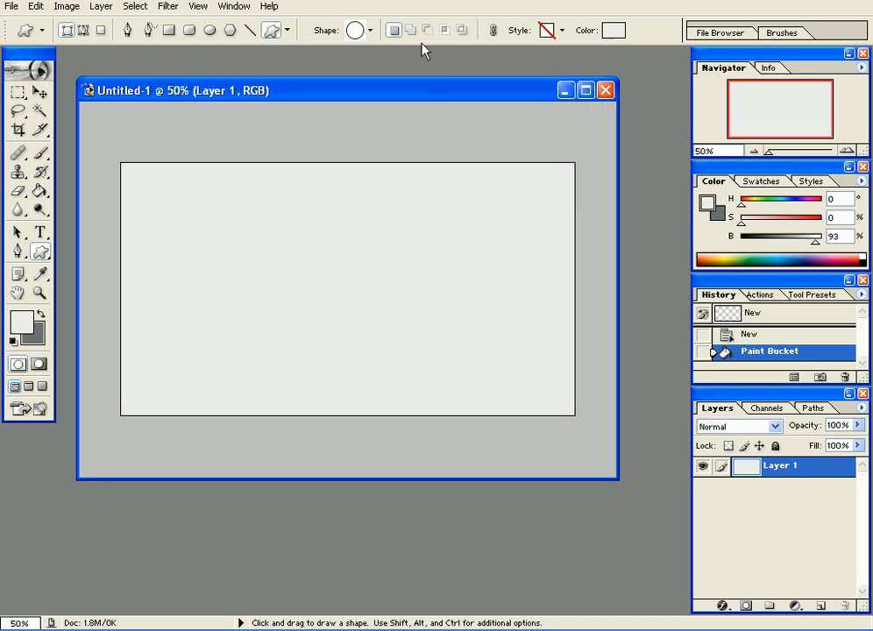
- Draw a small square near the card's upper-left corner with the solid square custom shape and adjust its position
click(41, 255)
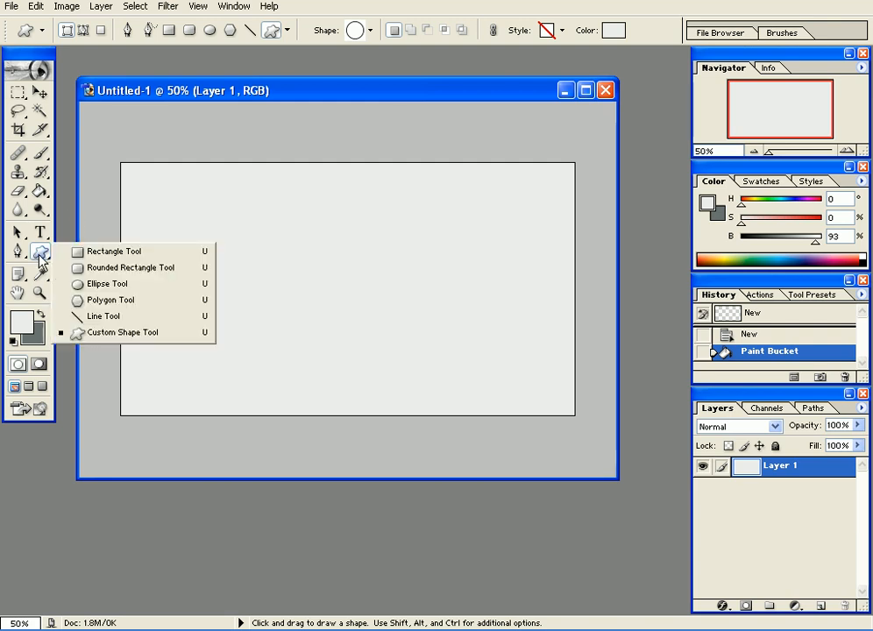
click(98, 338)
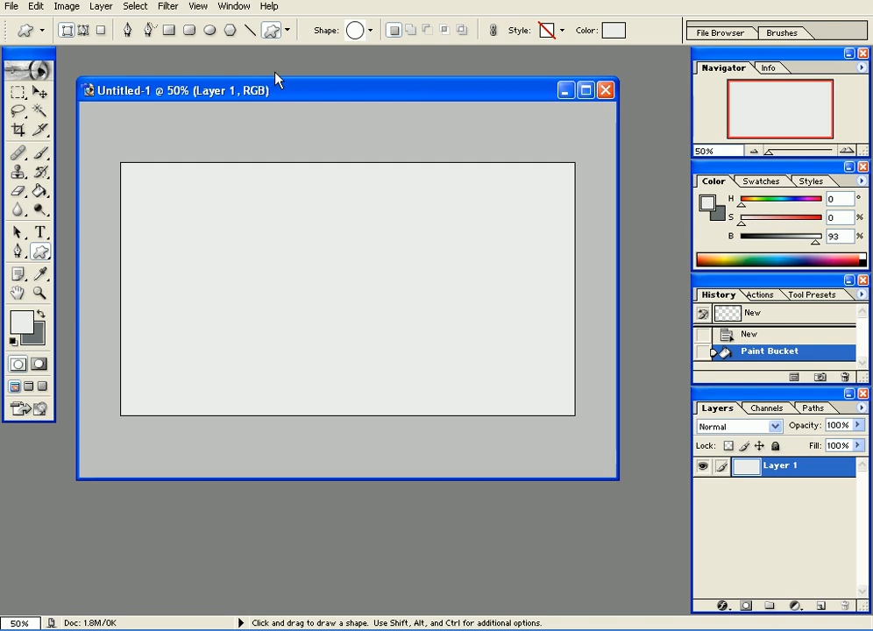
click(369, 35)
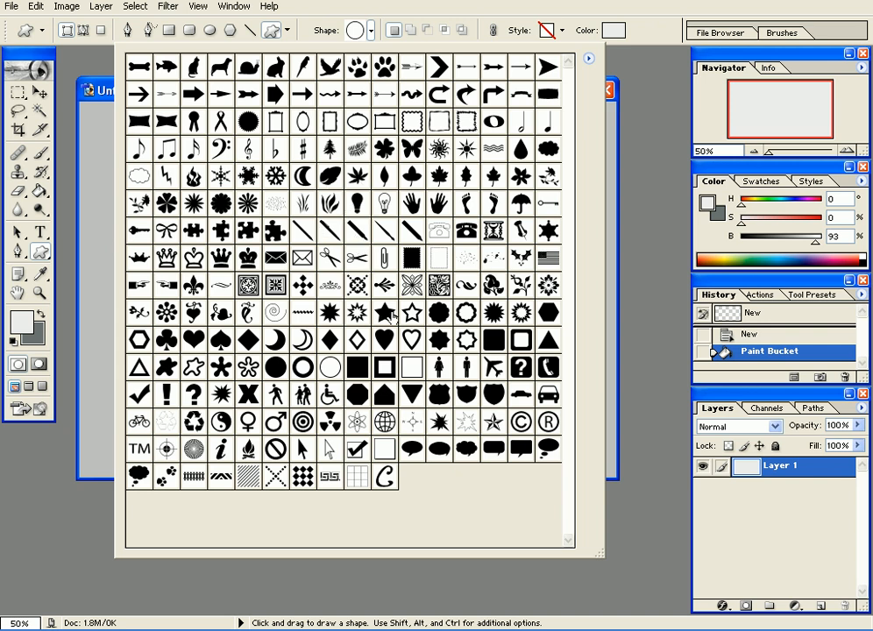
click(358, 368)
click(539, 16)
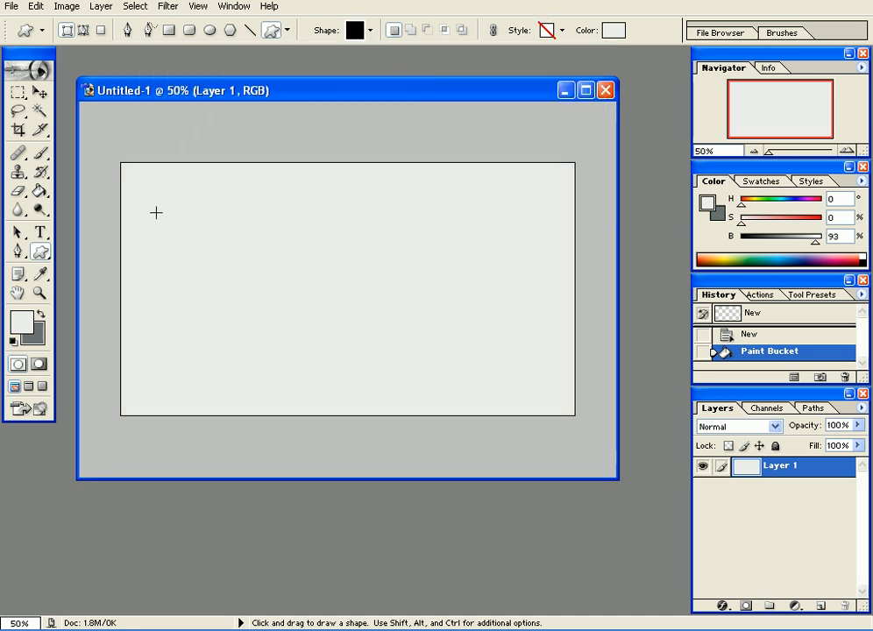
drag(151, 208, 175, 207)
click(40, 91)
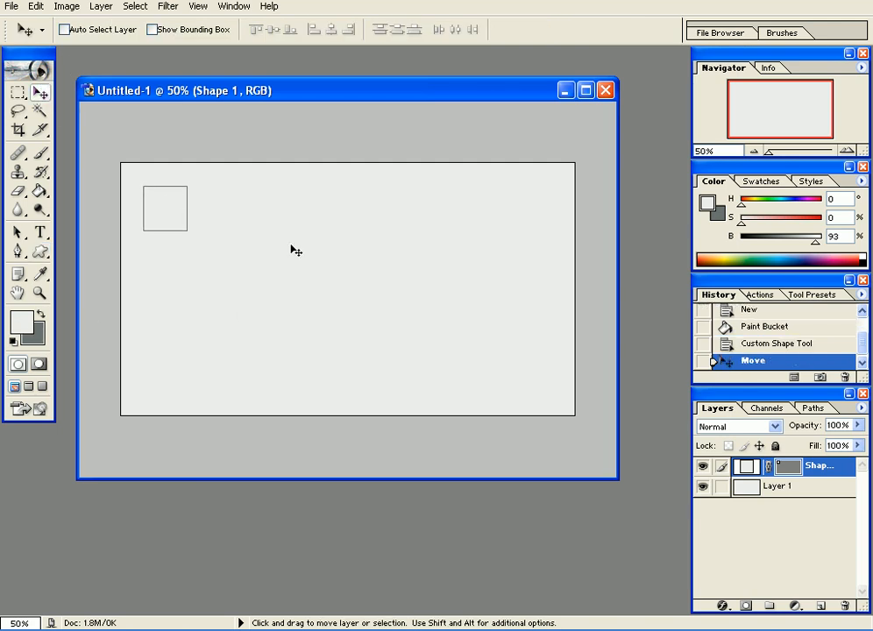
- Change the square shape layer's fill color to bright red FC0505
drag(717, 407, 523, 218)
double_click(549, 279)
drag(566, 253, 664, 218)
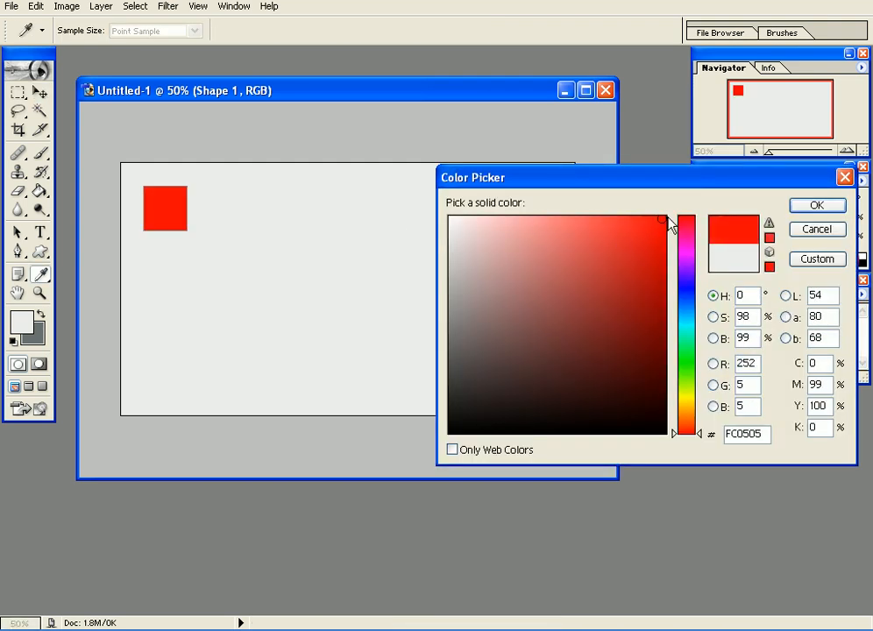
click(795, 209)
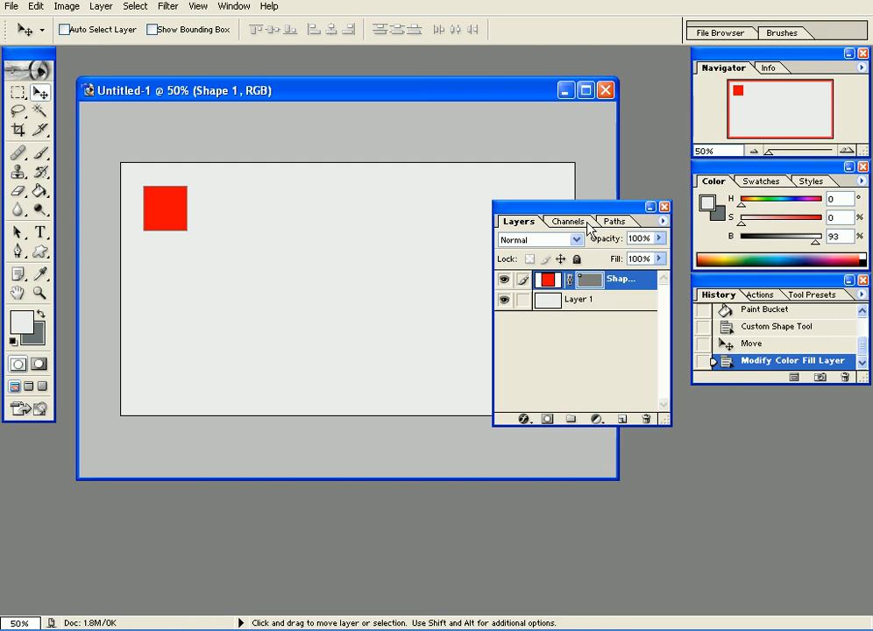
- Shift the red square slightly towards the card's corner and duplicate it with a small offset down and to the right
drag(561, 207, 596, 280)
mouse_move(159, 207)
mouse_down()
mouse_move(152, 195)
mouse_move(174, 218)
mouse_up()
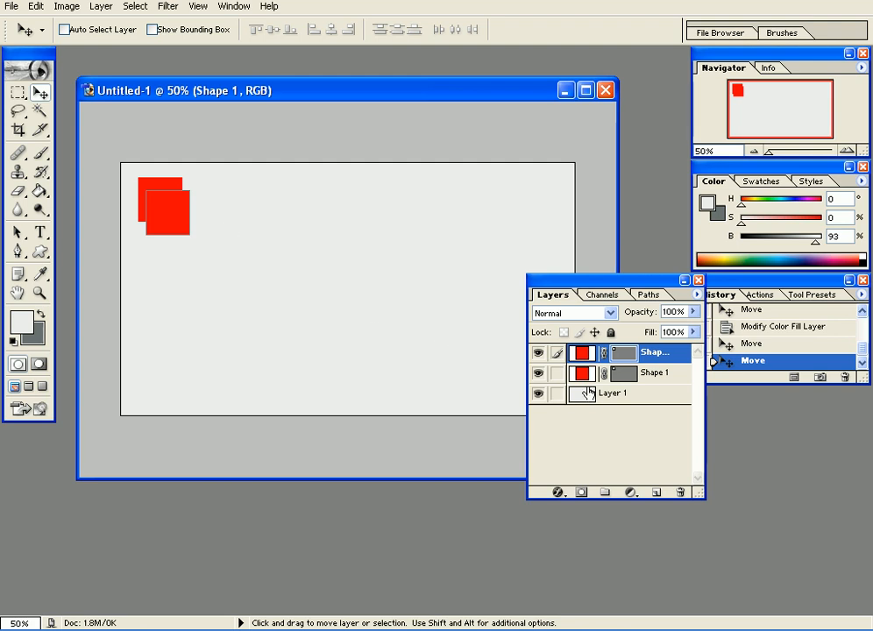
click(619, 395)
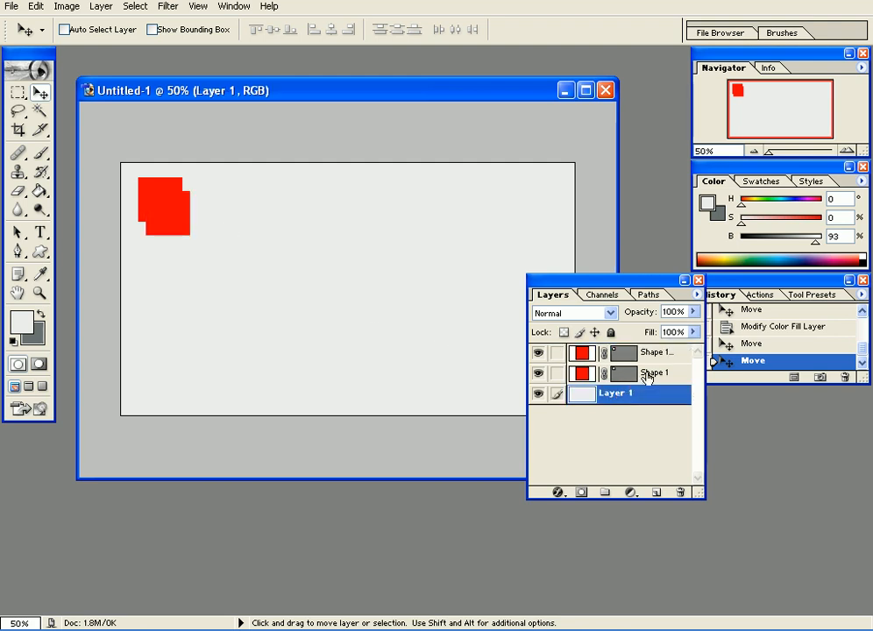
click(646, 375)
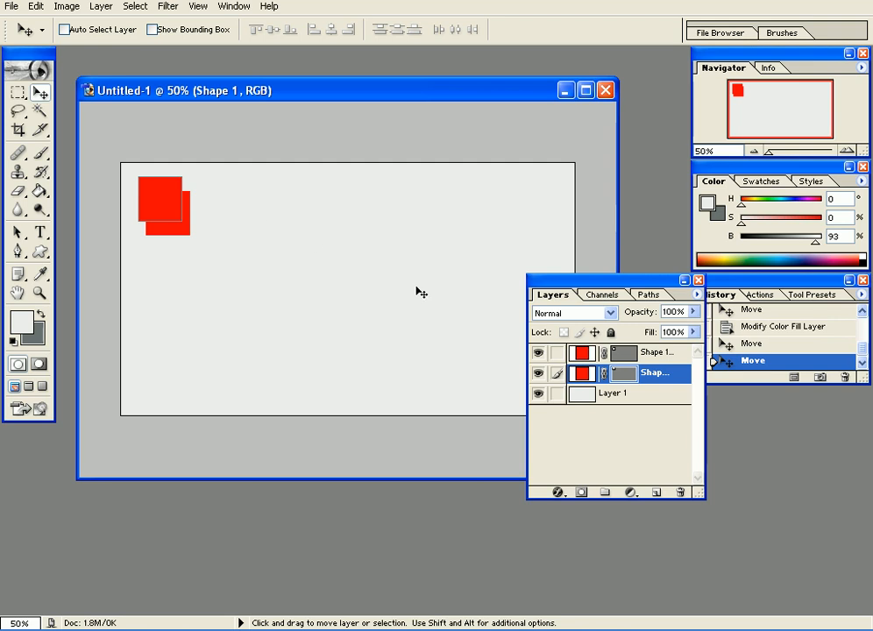
- Select the duplicated front square and change its fill to the duller red D52F2F
right_click(183, 233)
click(197, 238)
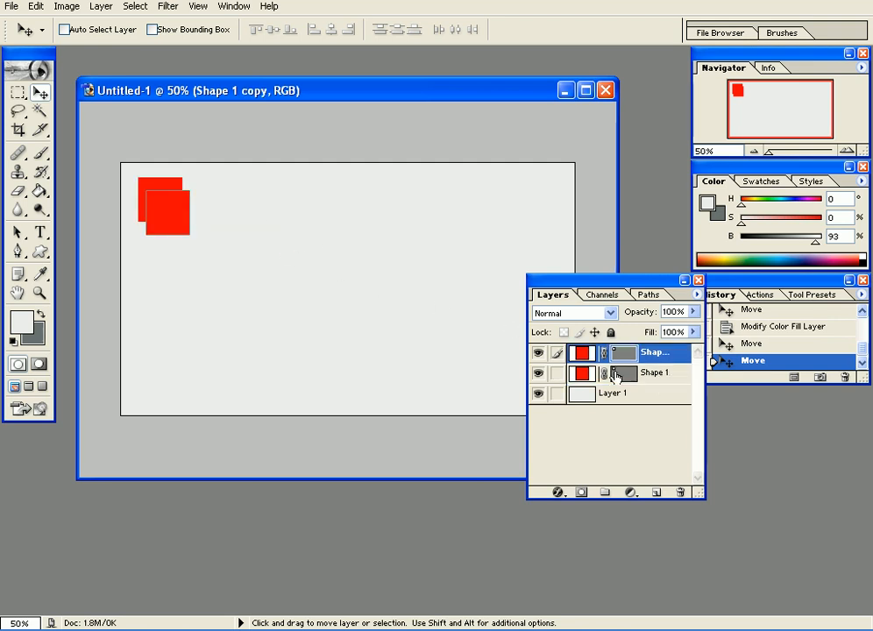
double_click(581, 352)
drag(648, 232, 618, 252)
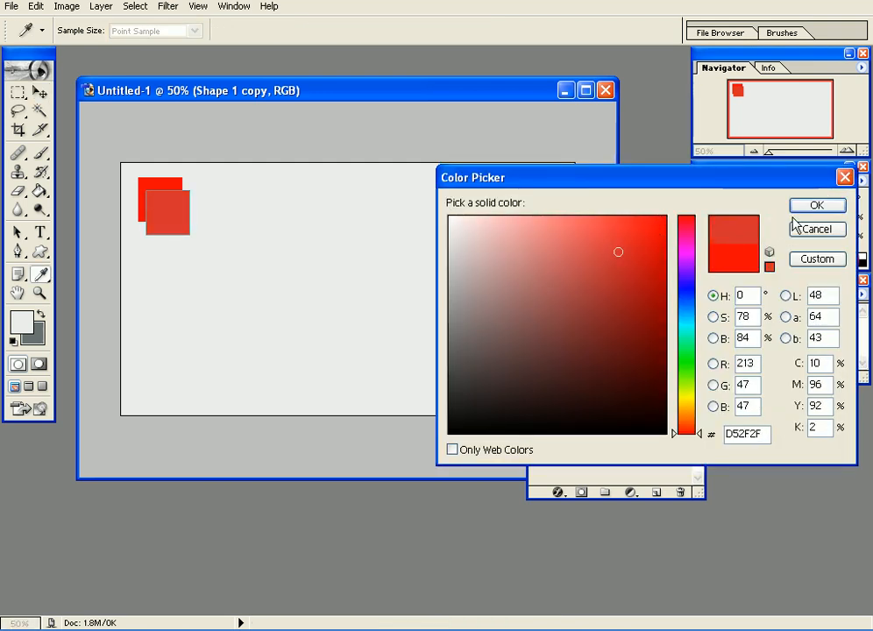
key(Return)
- Add the text "RedBOX" to the right of the squares, on a type layer directly above Layer 1
click(660, 393)
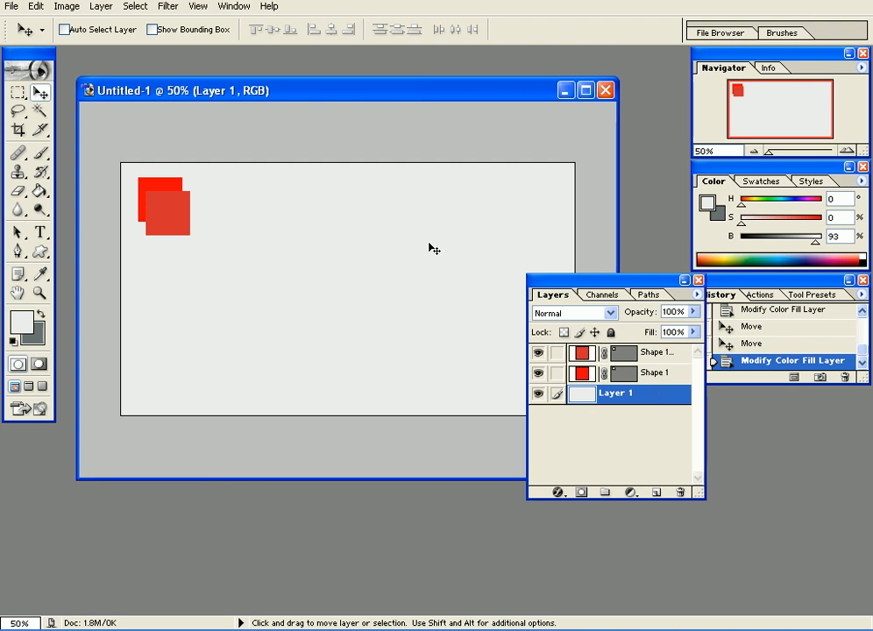
key(t)
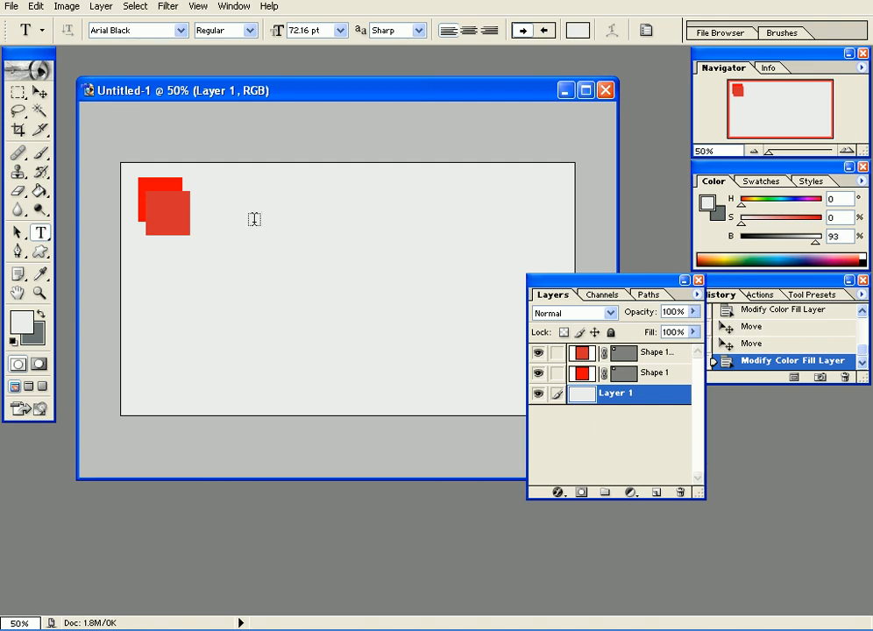
click(299, 225)
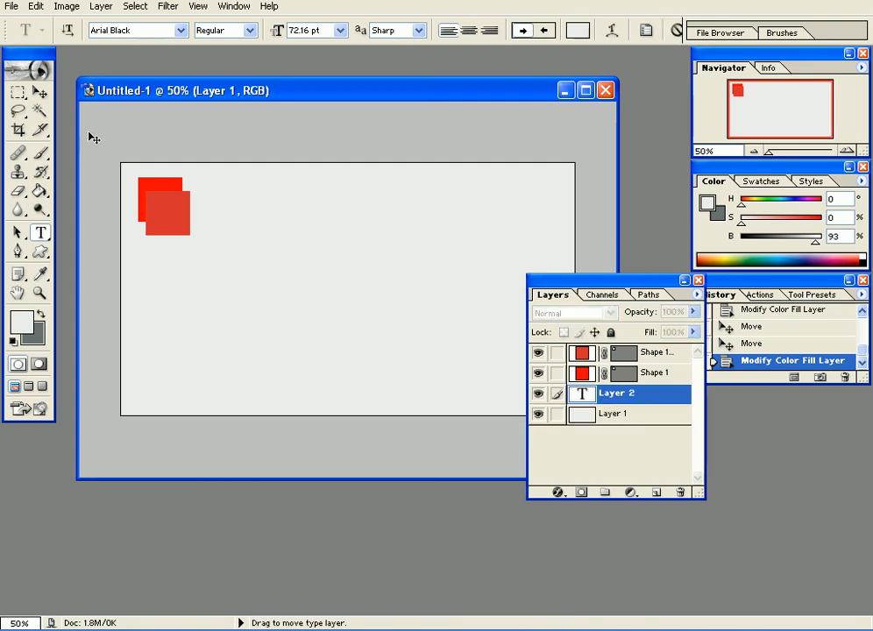
click(39, 92)
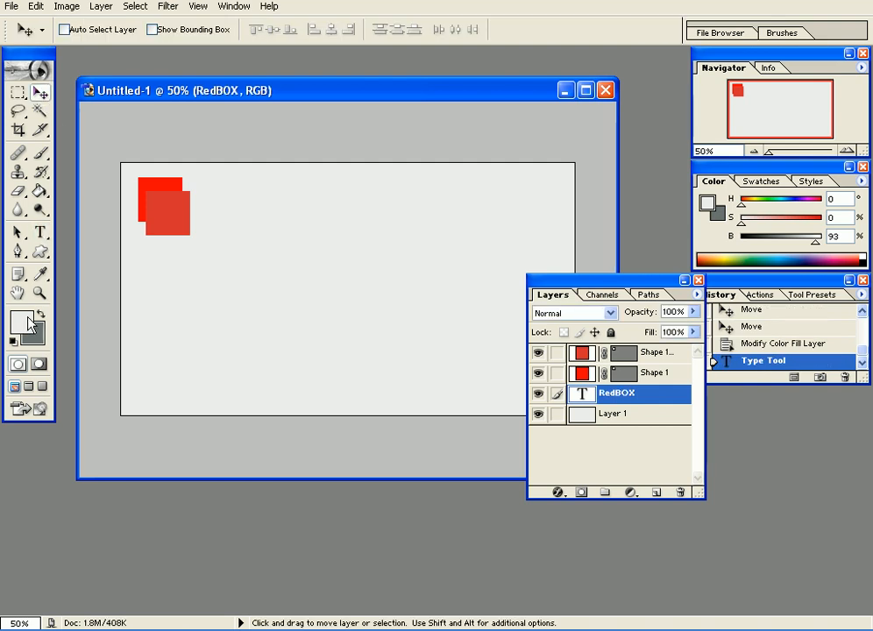
- Set the RedBOX text color to the bright red FC0505 sampled from the rear square
click(40, 231)
click(576, 30)
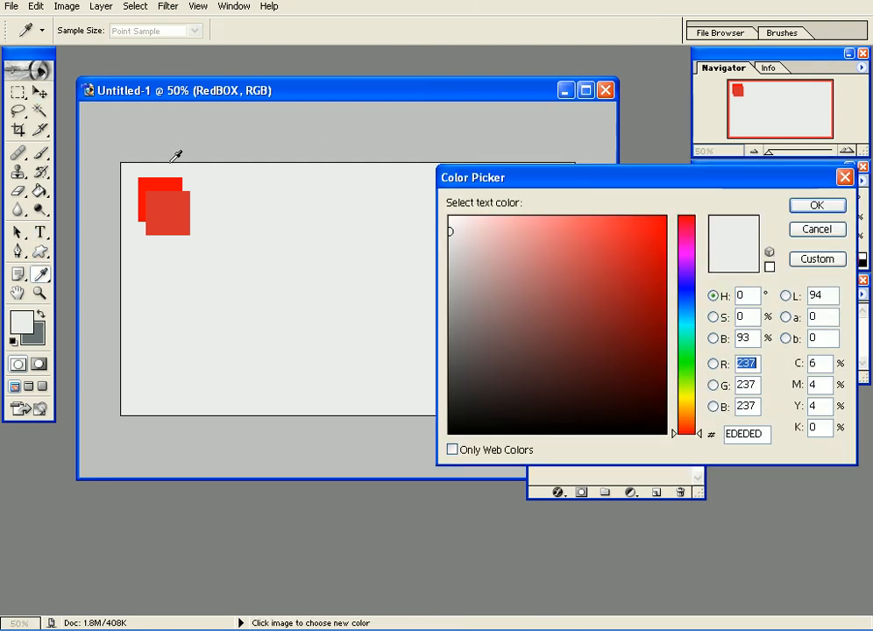
click(167, 185)
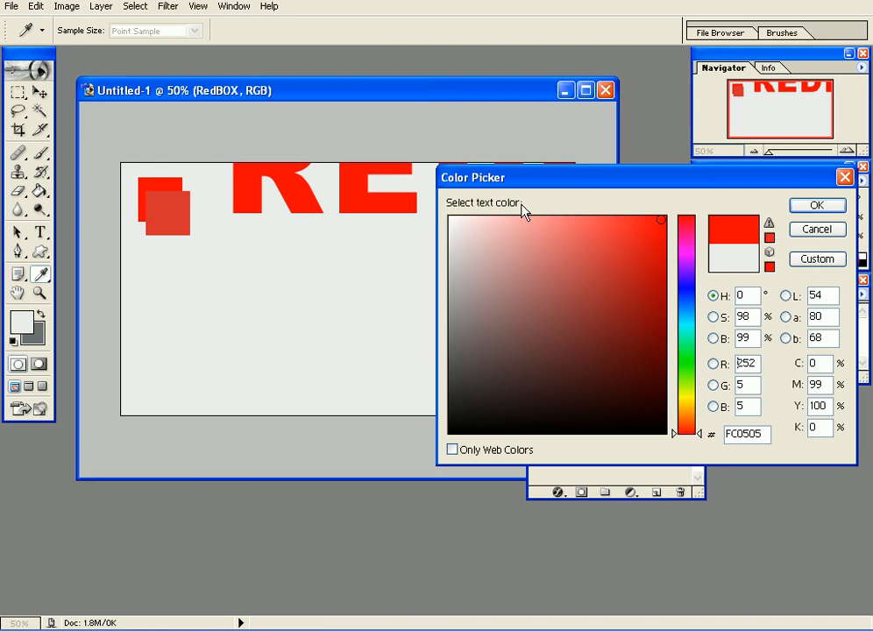
click(815, 205)
click(40, 92)
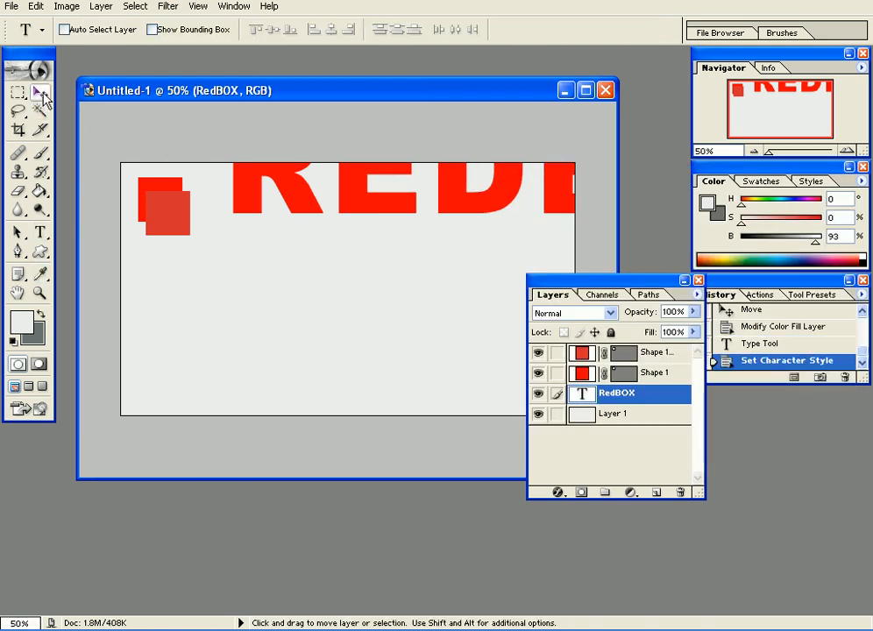
- Scale the oversized RedBOX text down proportionally and place it directly beside the two overlapping squares
drag(246, 207, 181, 343)
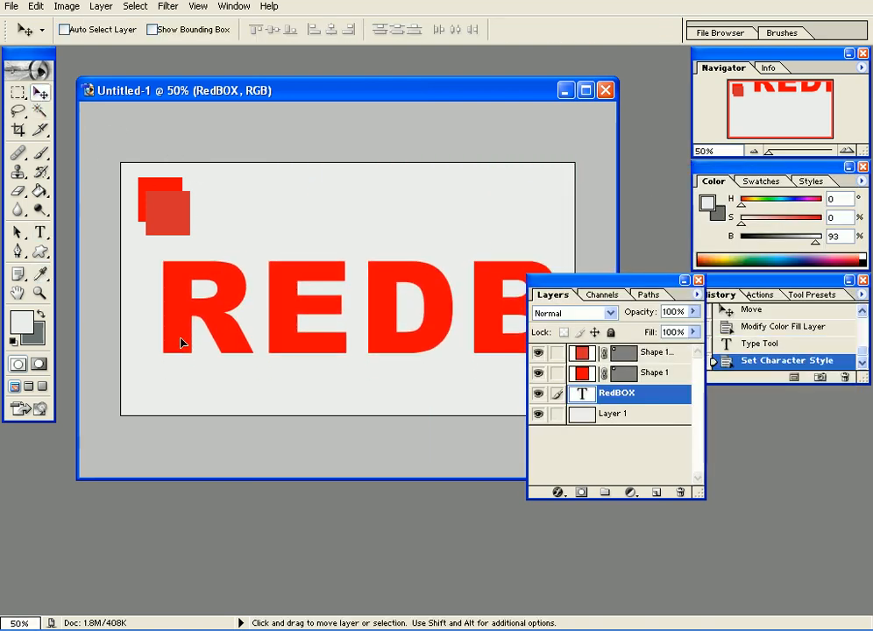
key(ctrl+t)
drag(154, 261, 373, 365)
drag(424, 314, 254, 217)
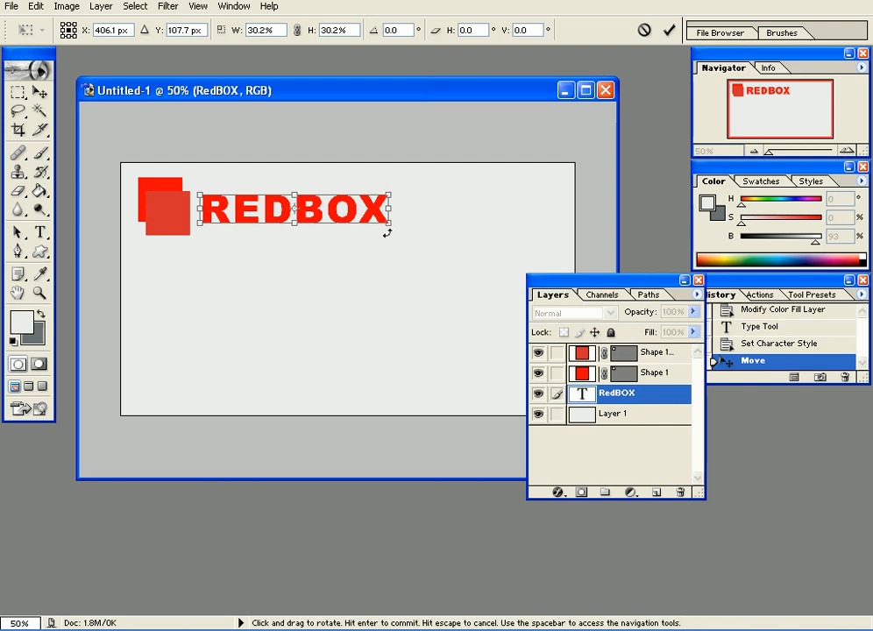
drag(395, 232, 454, 318)
key(Return)
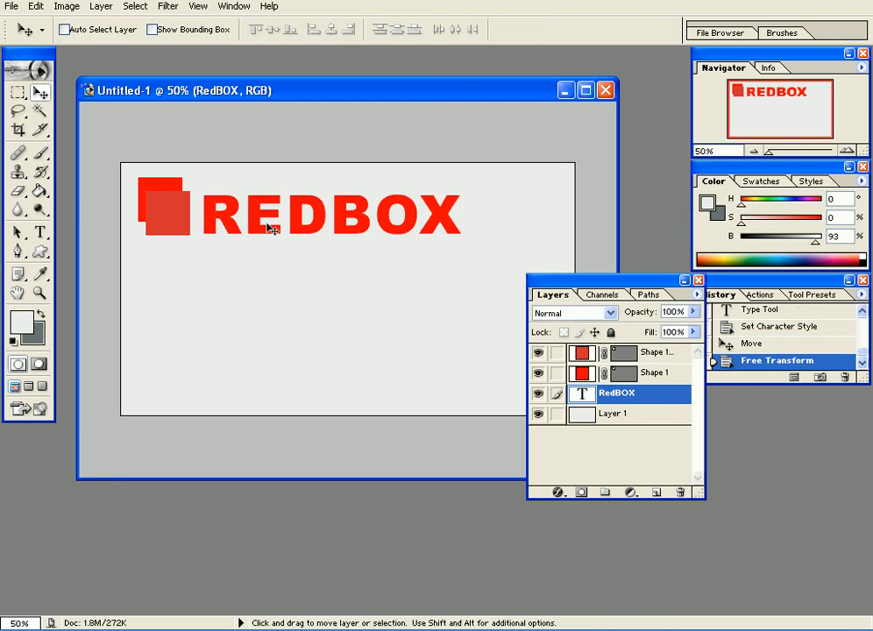
drag(274, 224, 268, 221)
drag(269, 222, 272, 222)
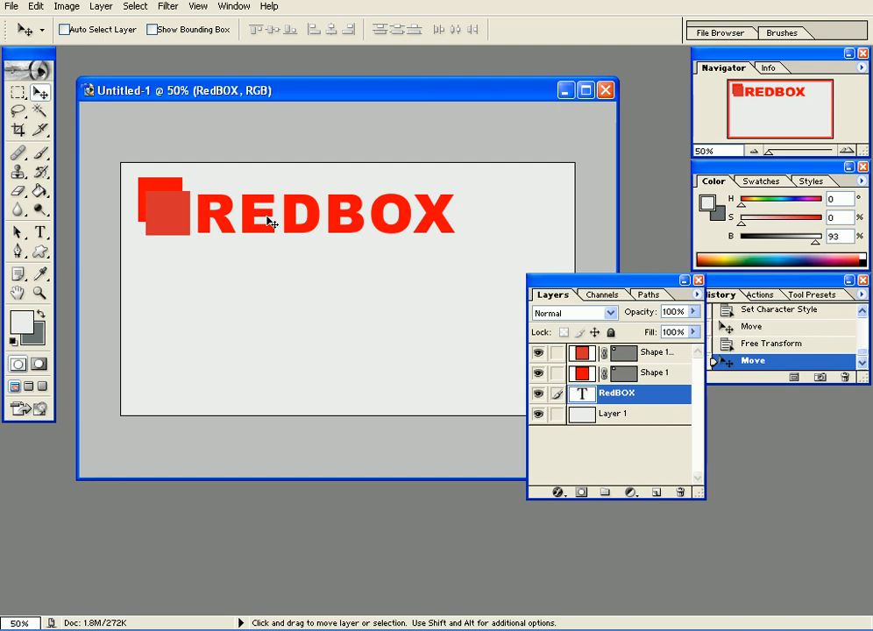
- Scale the RedBOX text down to about half its width and shift it slightly upward beside the squares
right_click(312, 211)
click(314, 216)
key(ctrl+t)
drag(461, 227, 335, 158)
key(Return)
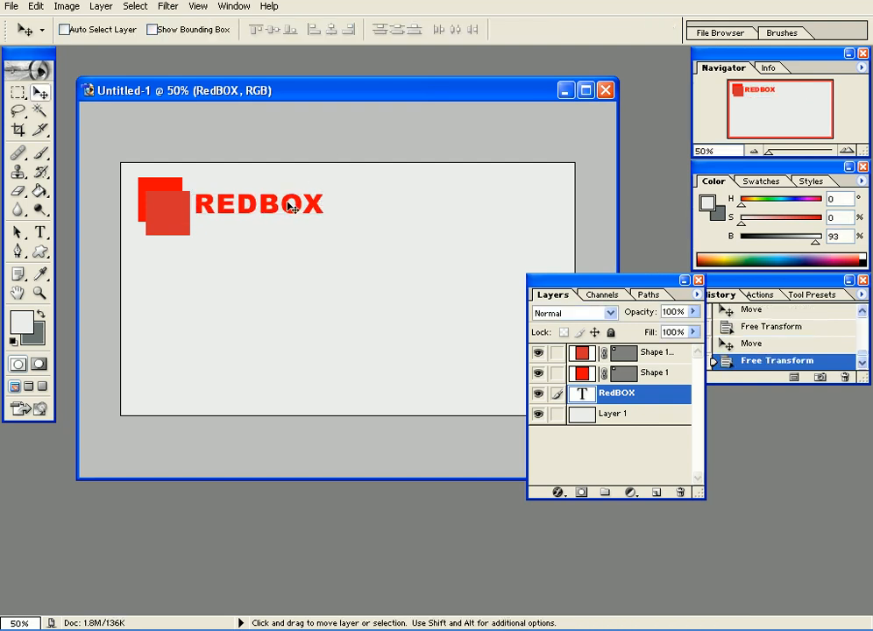
drag(289, 204, 289, 200)
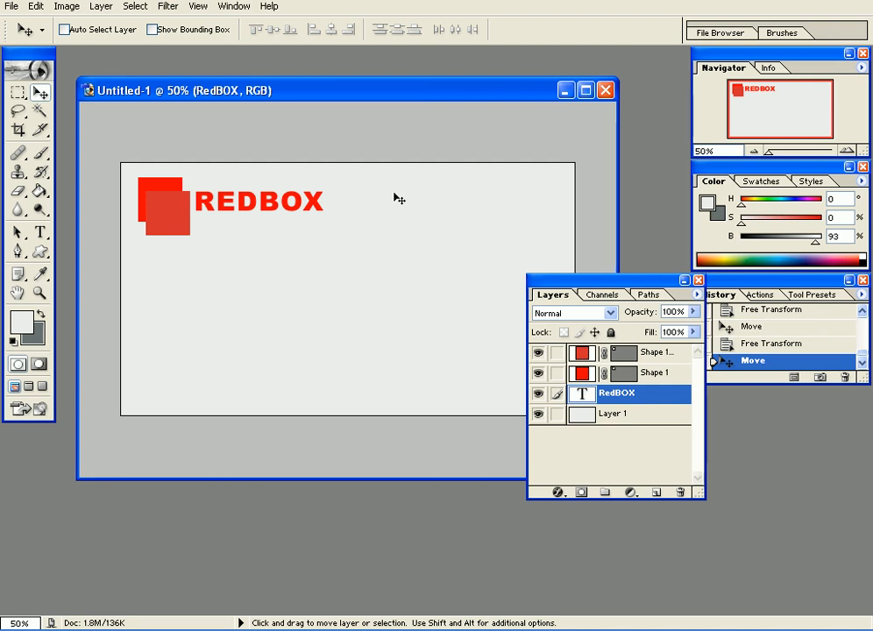
- Try other fonts such as BankGothic Lt BT, Birch Std and Brush Script Std on the RedBOX text, and return it to Arial Black
click(39, 231)
click(139, 31)
key(Down)
key(Down)
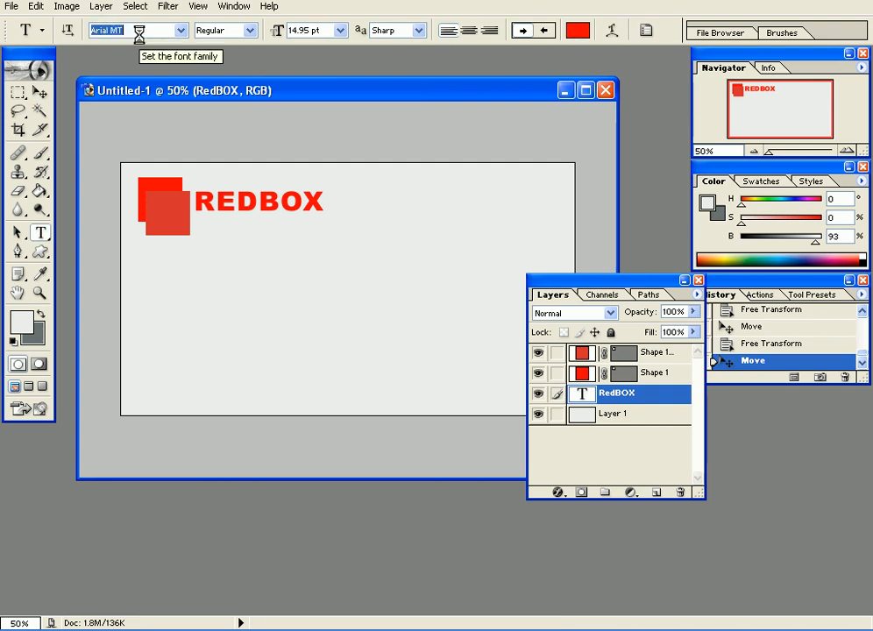
key(Down)
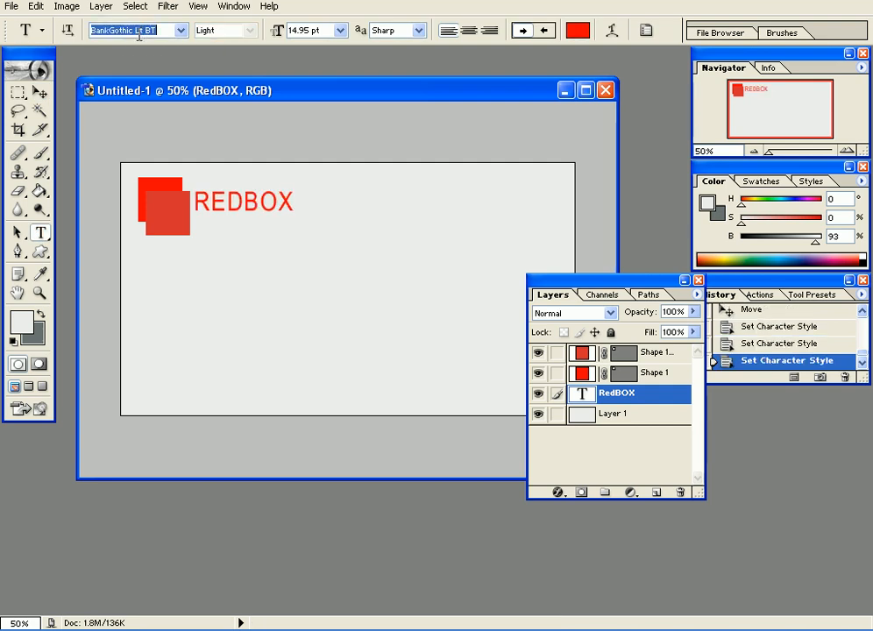
key(Up)
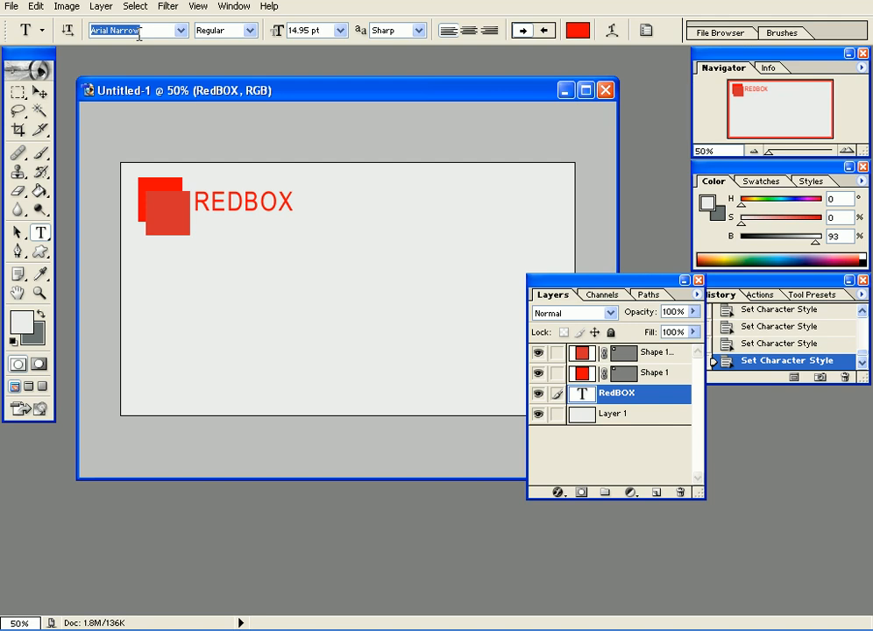
text(B)
key(Down)
key(Down)
key(Down)
key(Down)
key(Down)
key(Down)
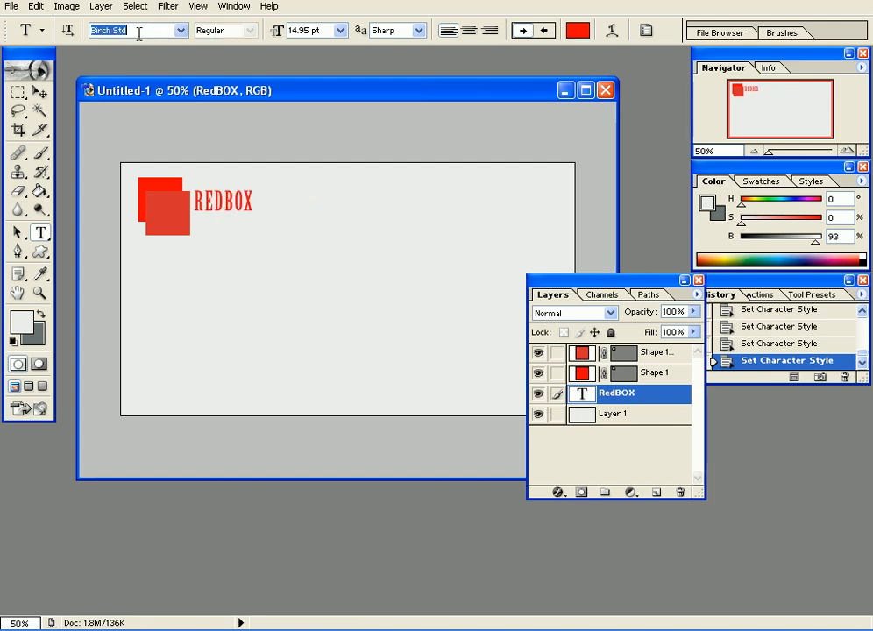
key(Down)
click(182, 31)
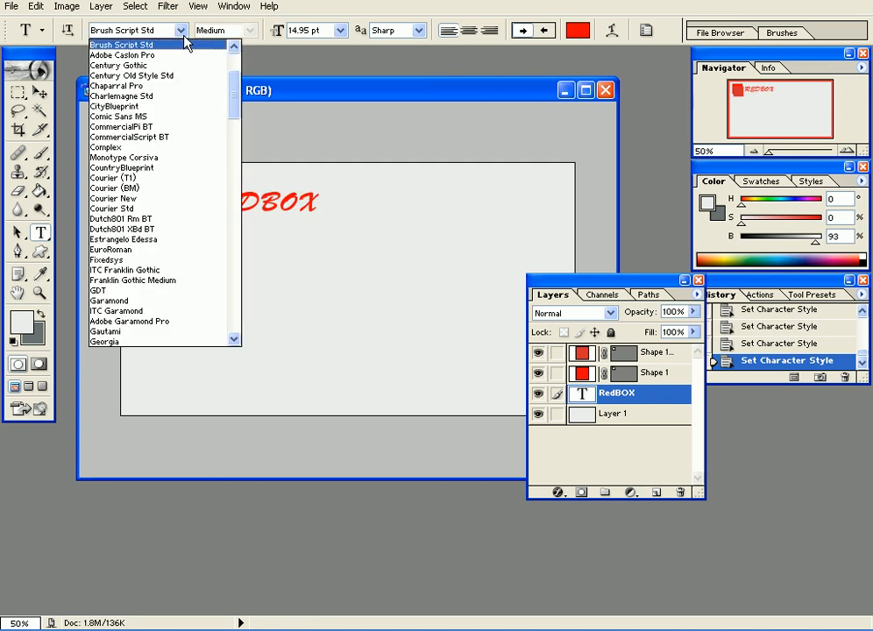
scroll(233, 64, up, 3)
click(188, 55)
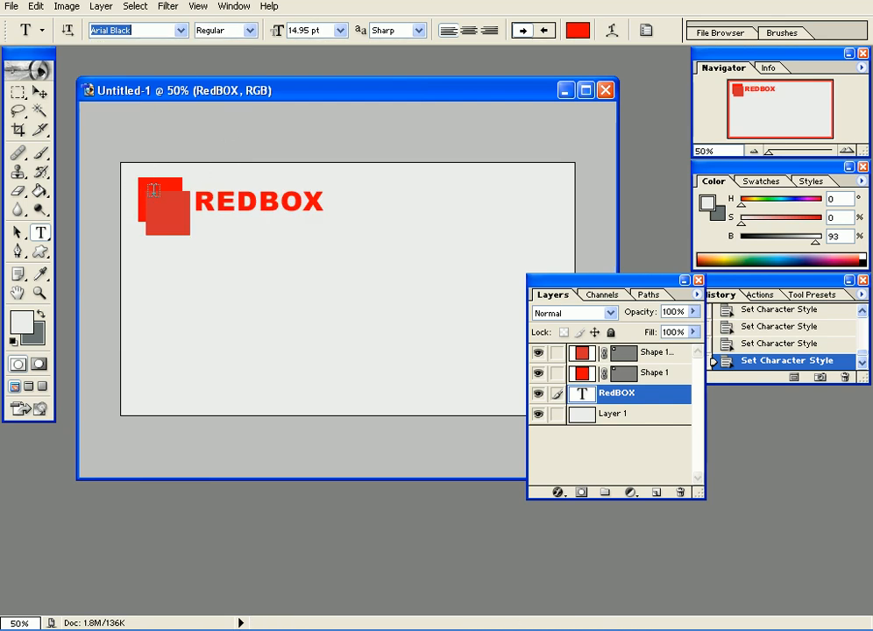
- Compare further font families on the RedBOX text, starting from Arial Narrow, and set it in Century Gothic
click(133, 27)
text(Arial Narrow)
key(Return)
key(Down)
key(Down)
key(Down)
key(Down)
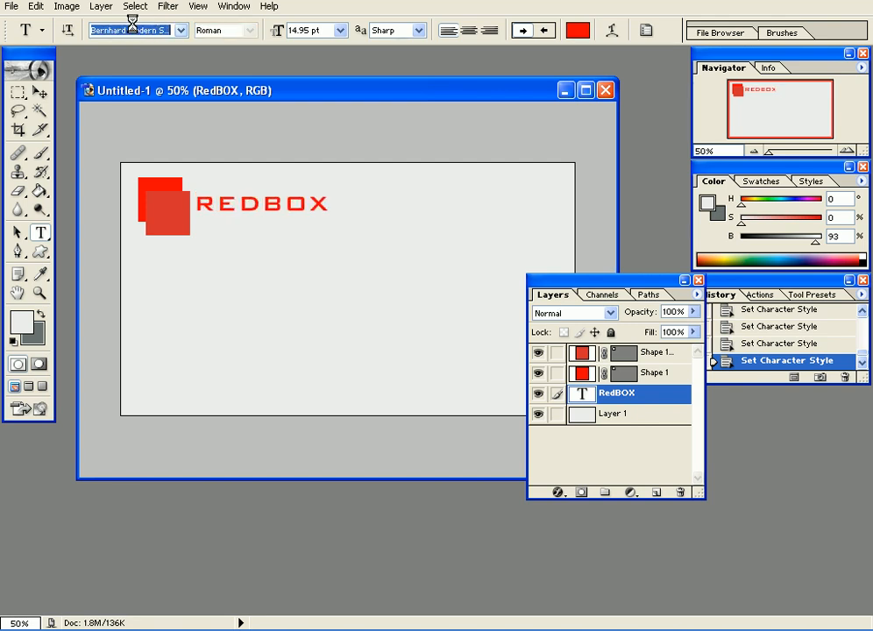
key(Down)
key(Down)
key(Down)
key(Down)
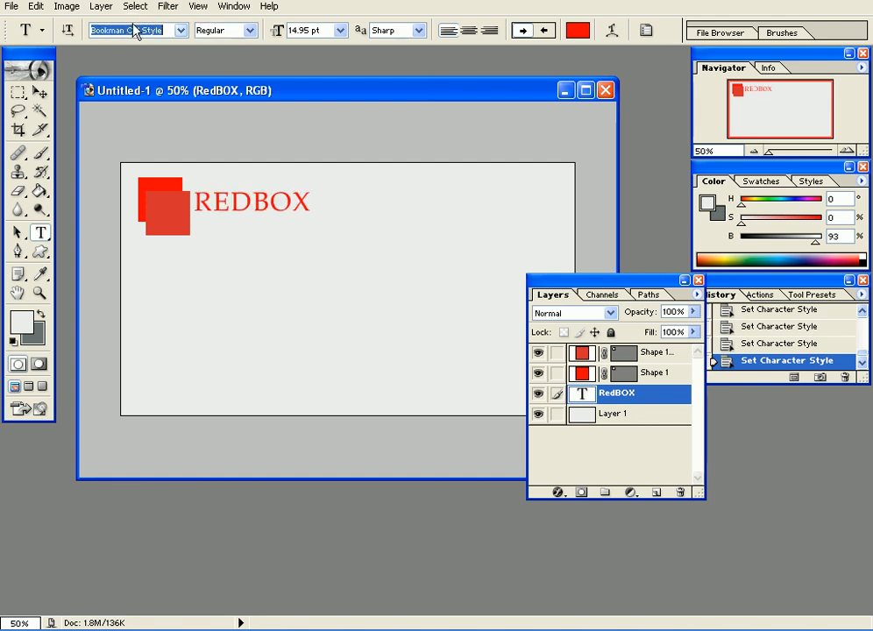
key(Down)
key(Down)
key(Down)
key(Down)
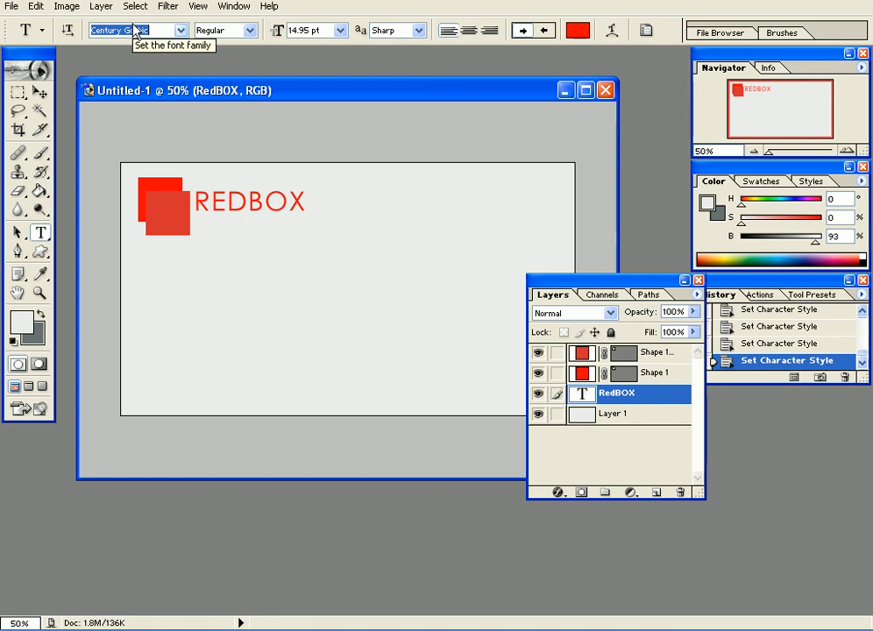
key(Down)
key(Up)
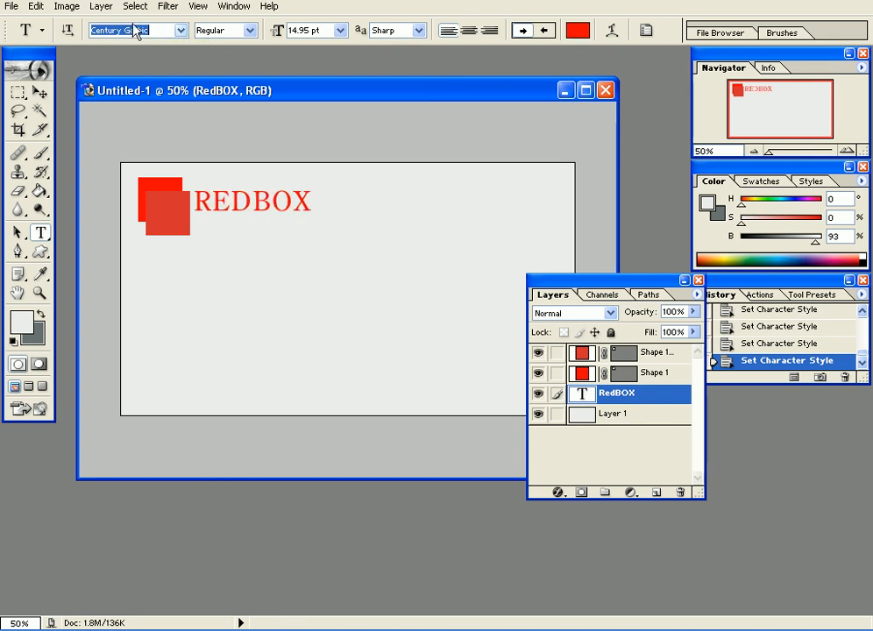
key(Down)
key(Up)
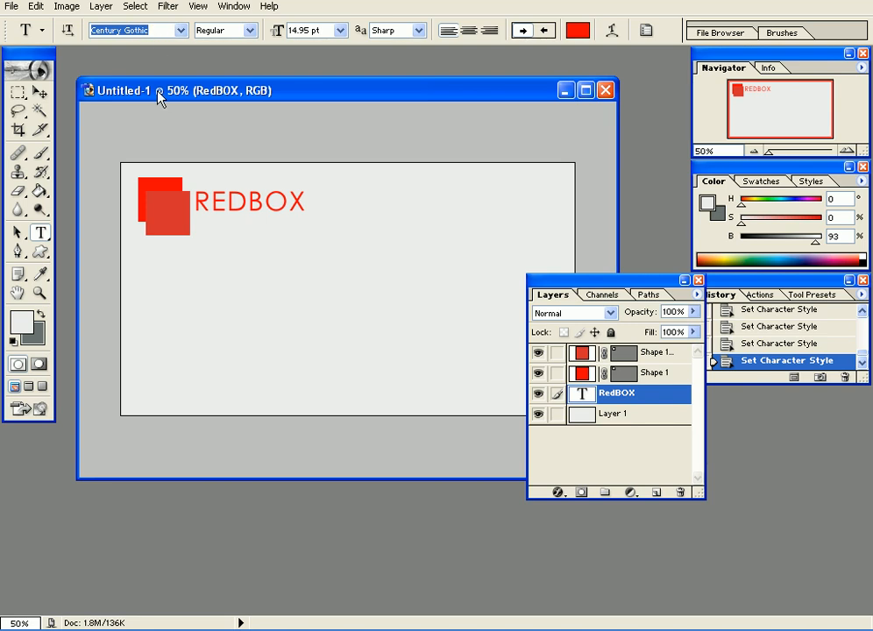
- Scale the RedBOX text proportionally to about 88 percent
key(v)
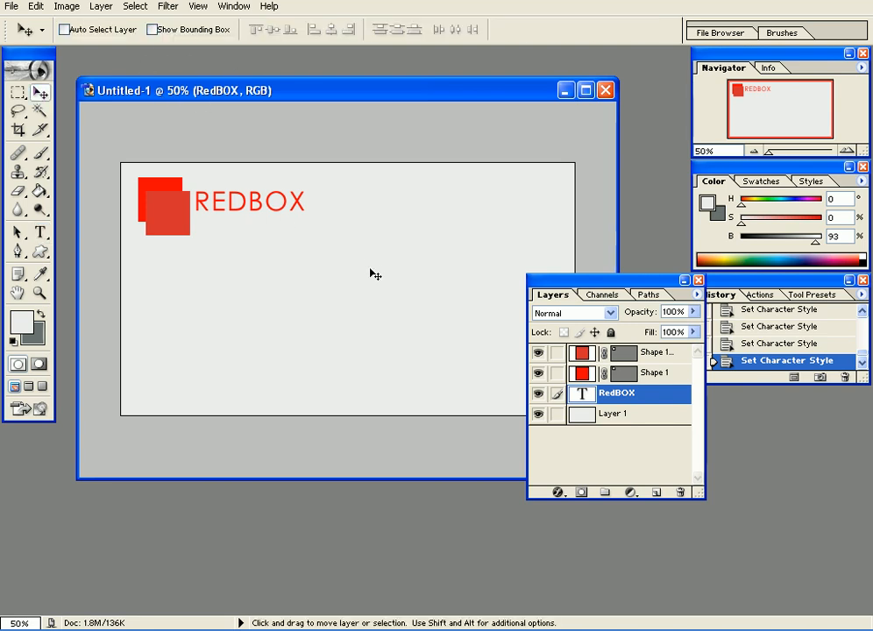
key(ctrl+t)
drag(303, 201, 294, 203)
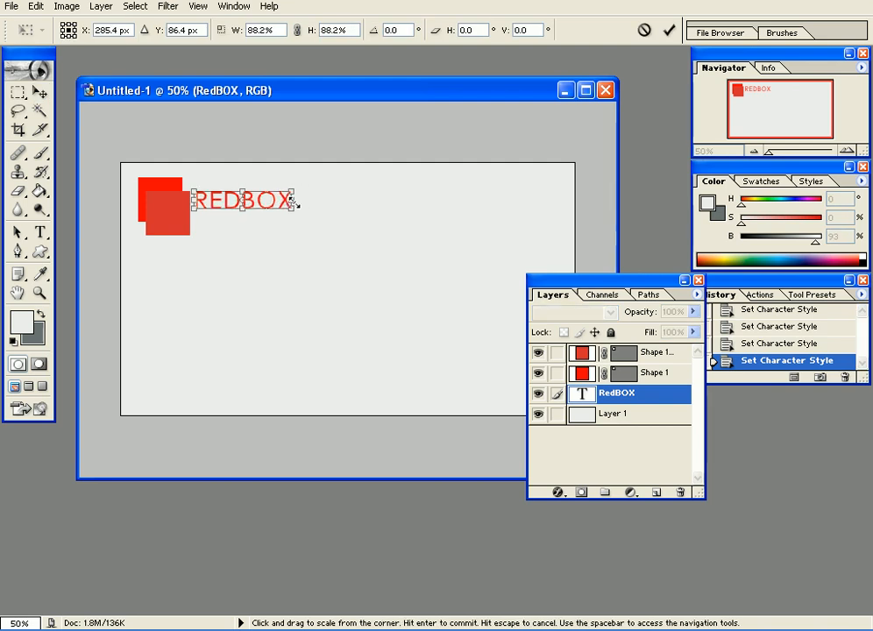
key(Return)
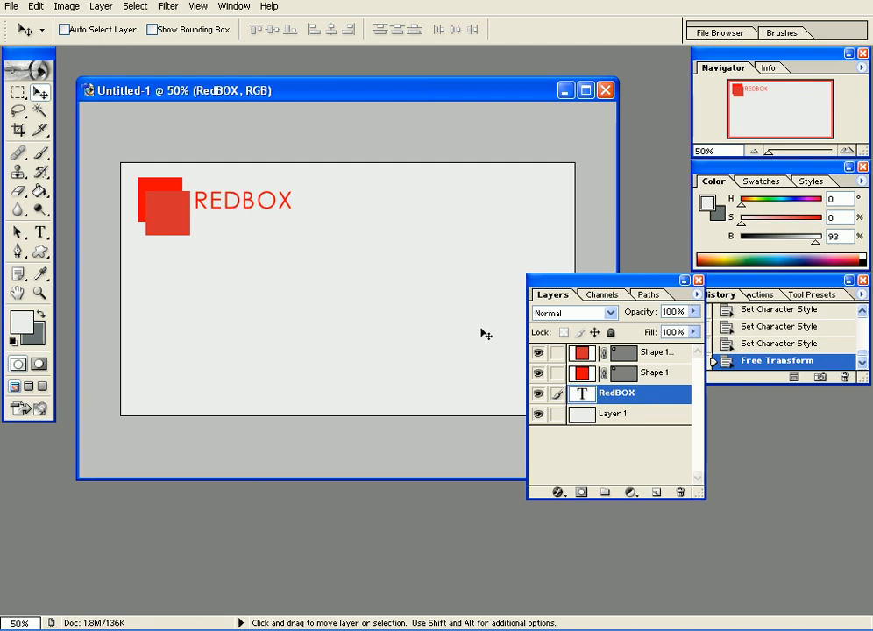
- Link both square shape layers to the RedBOX text layer and shift the whole logo slightly towards the card's left edge
click(558, 373)
click(558, 352)
drag(217, 227, 211, 227)
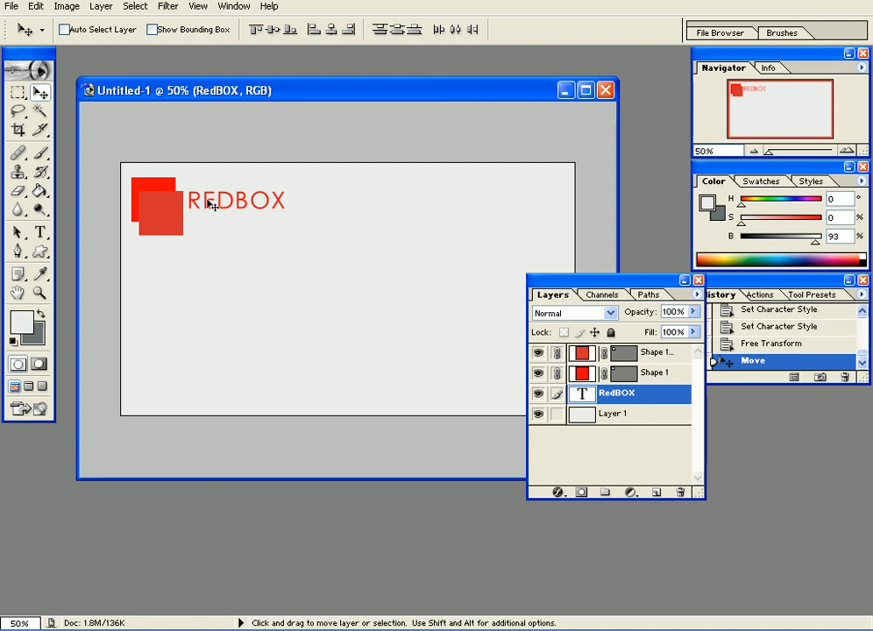
- Try filling the RedBOX text with the gray background color and undo the fill
key(ctrl+BackSpace)
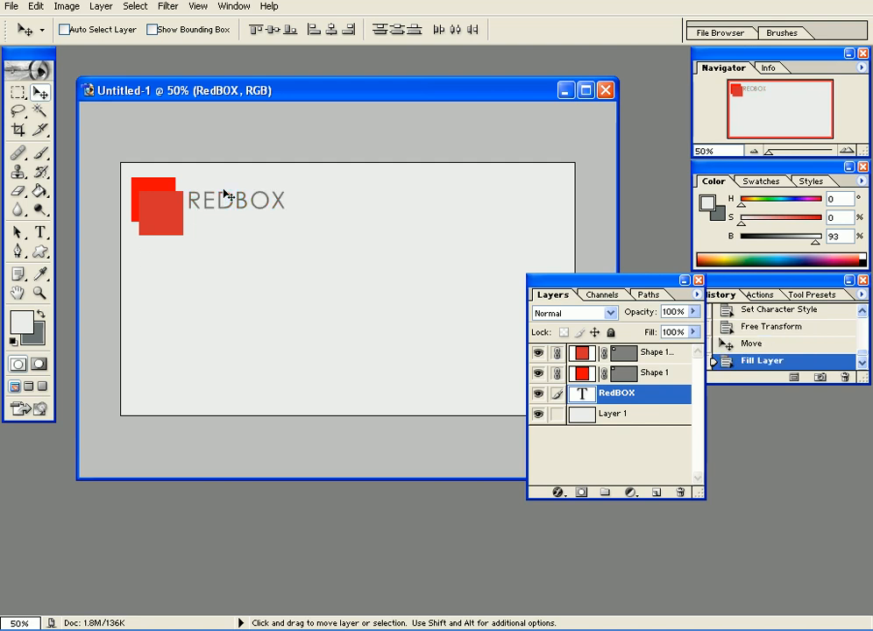
key(ctrl+z)
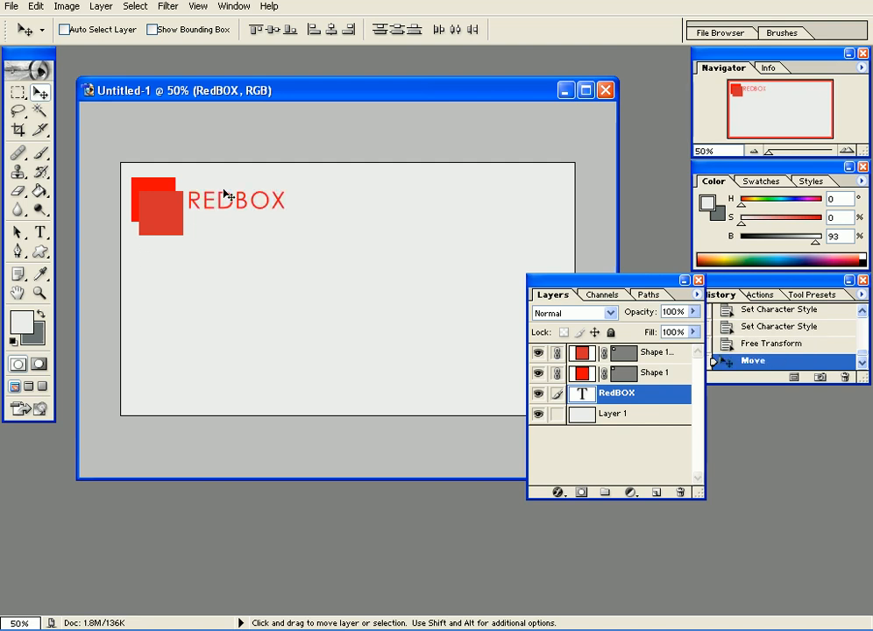
- Make the gray the foreground color and add the text "TRADING" on a new type layer below the RedBOX text
key(ctrl+plus)
key(ctrl+plus)
drag(226, 193, 374, 337)
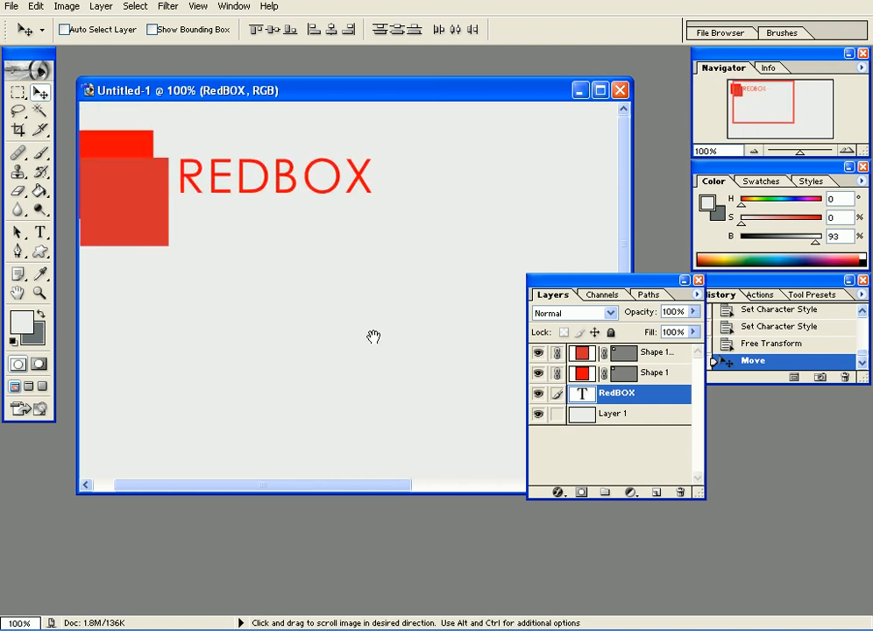
key(t)
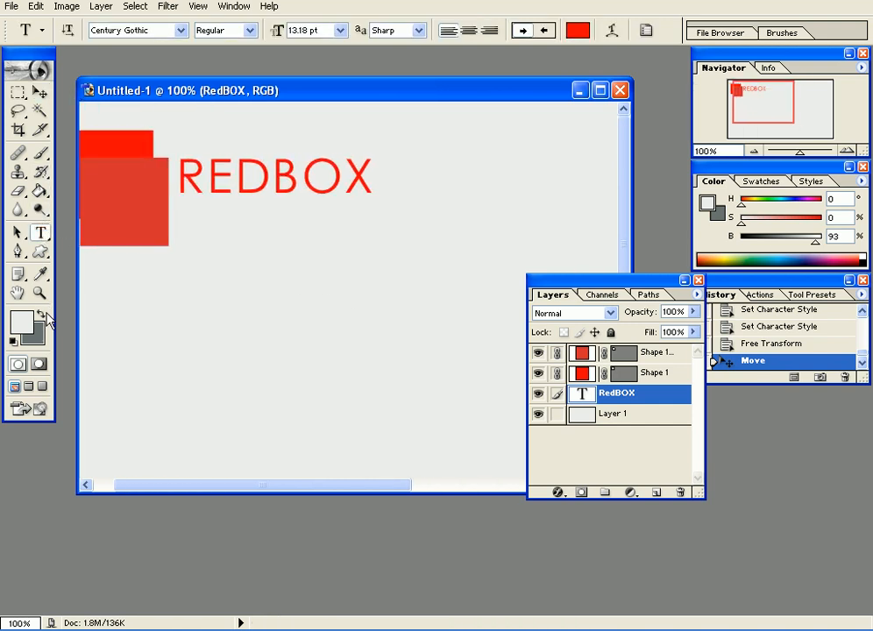
key(x)
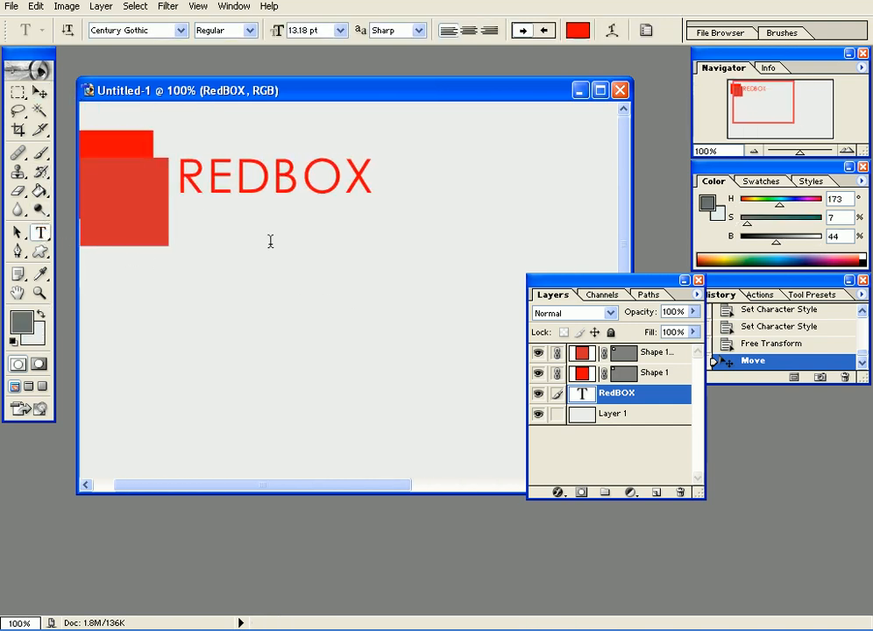
click(238, 241)
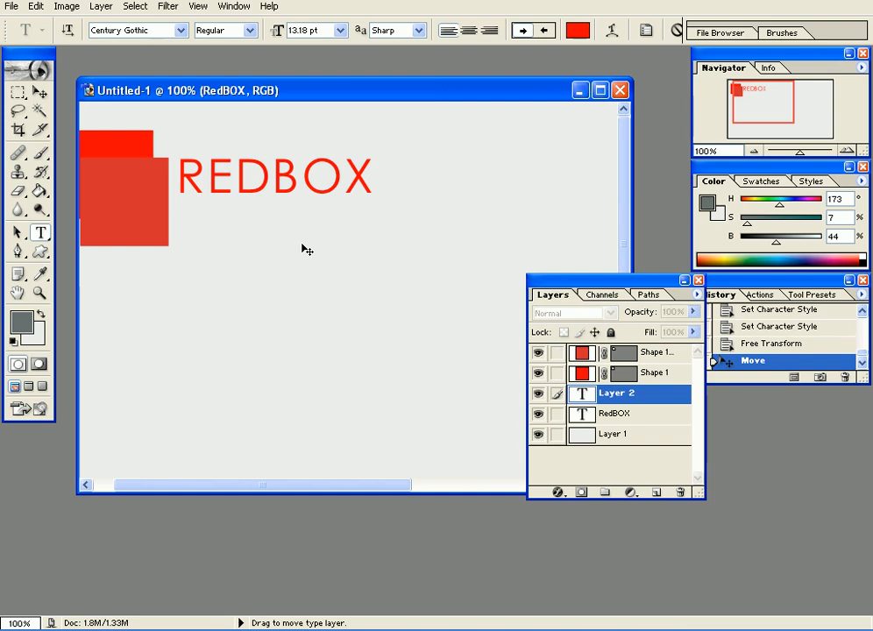
text(TRADING)
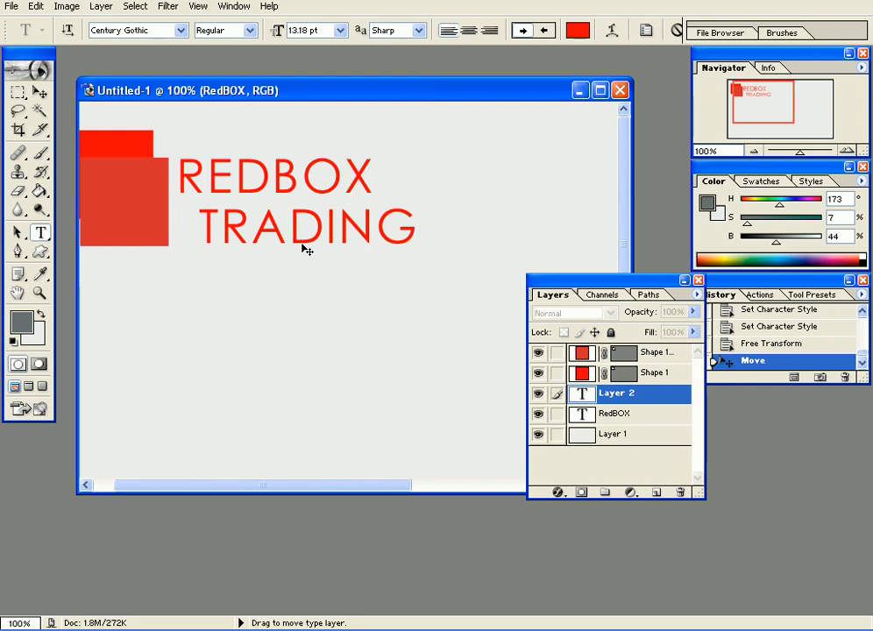
- Replace the entire second text line with "Import Export"
key(ctrl+a)
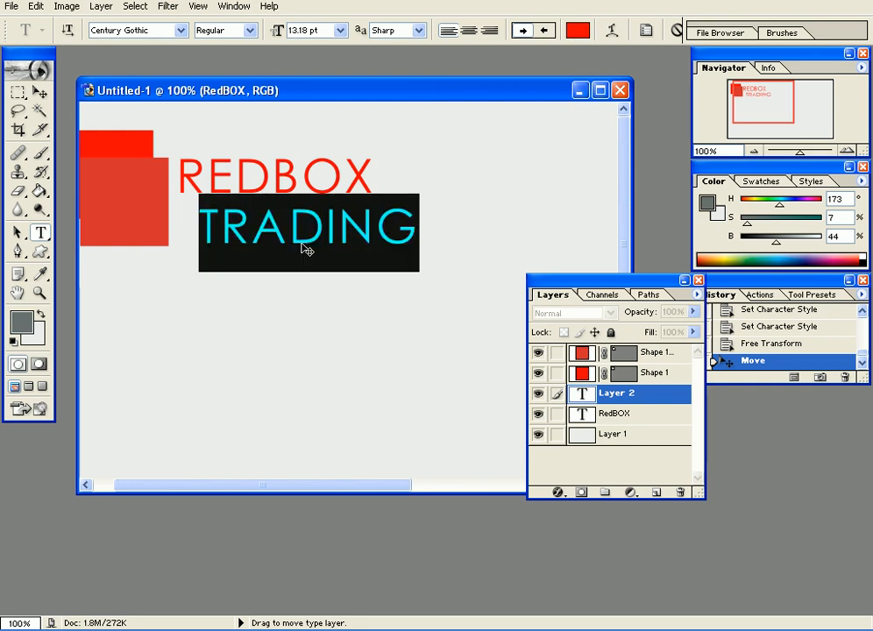
text(IMPORT)
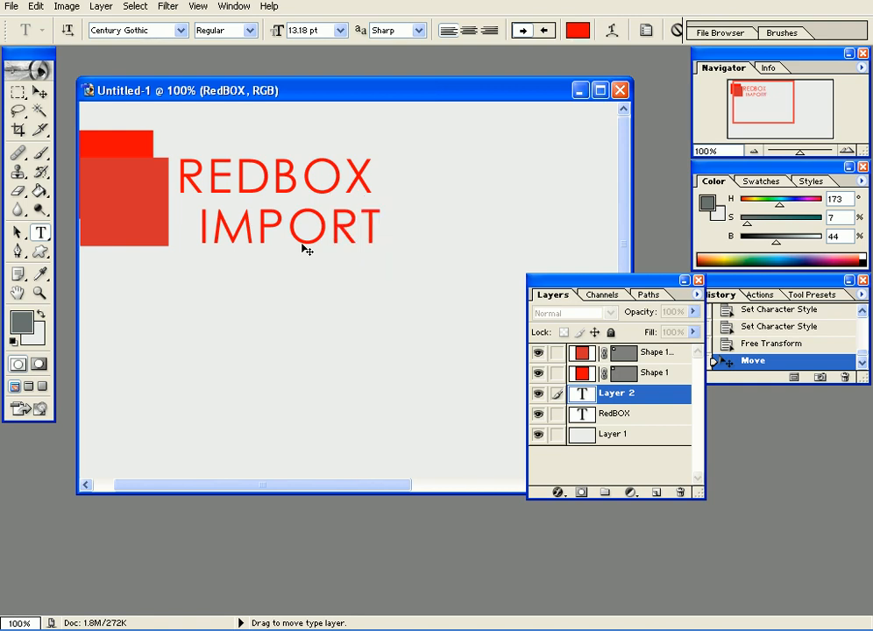
text( EXPORT)
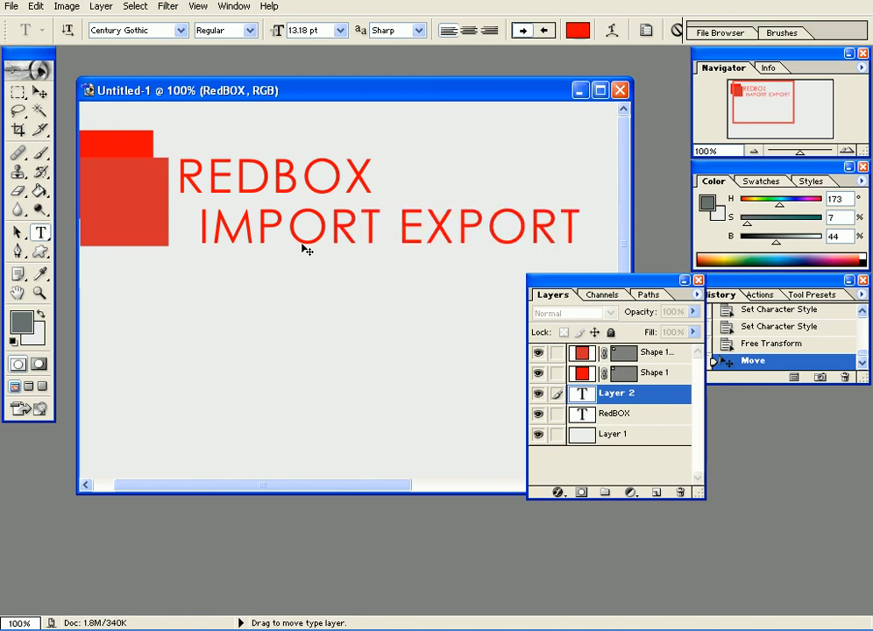
text(v)
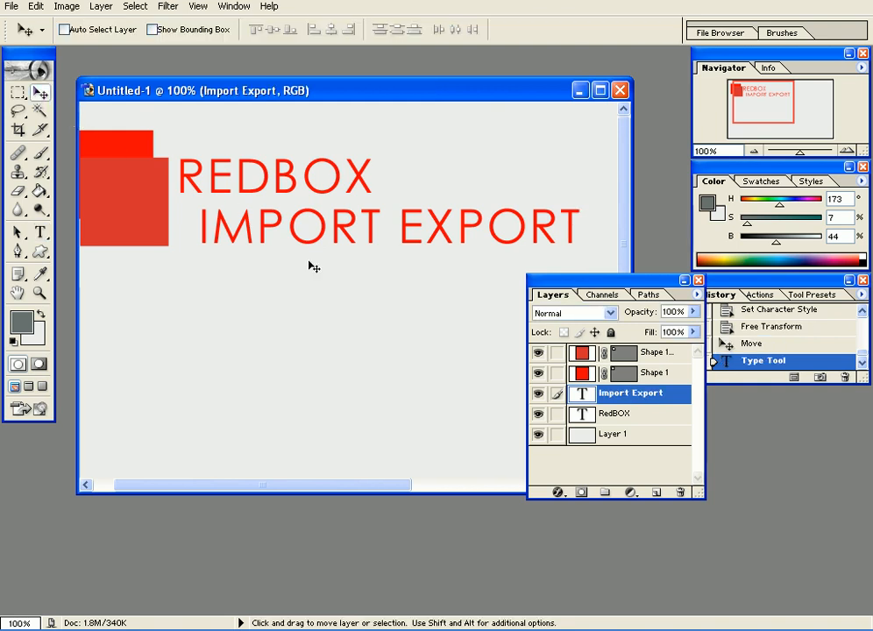
- Scale the Import Export text to match the width of the RedBOX text, align it underneath and nudge it slightly upward
key(ctrl+t)
drag(580, 243, 377, 227)
key(Return)
key(ctrl+t)
key(Return)
key(ctrl+t)
key(Return)
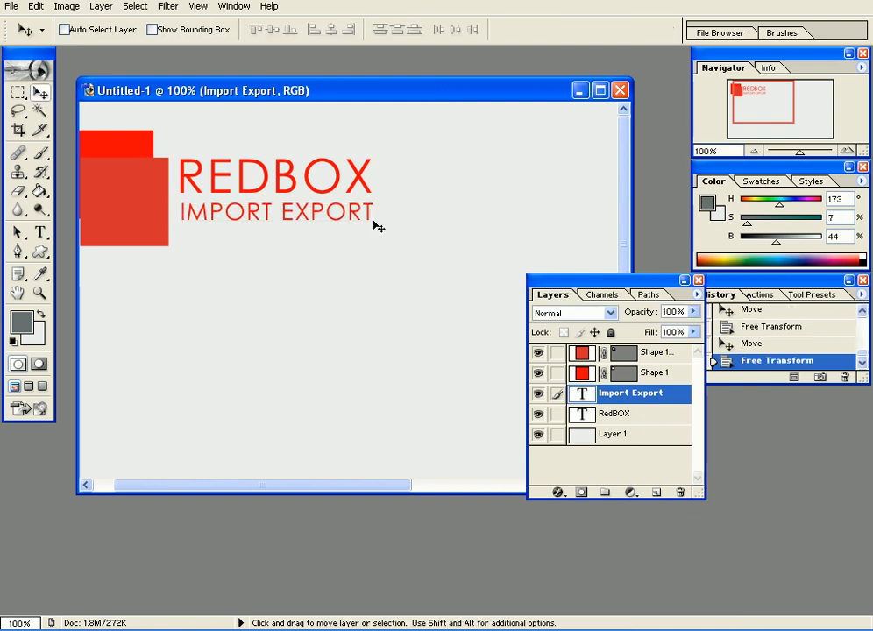
key(Up)
key(Up)
key(Up)
key(Up)
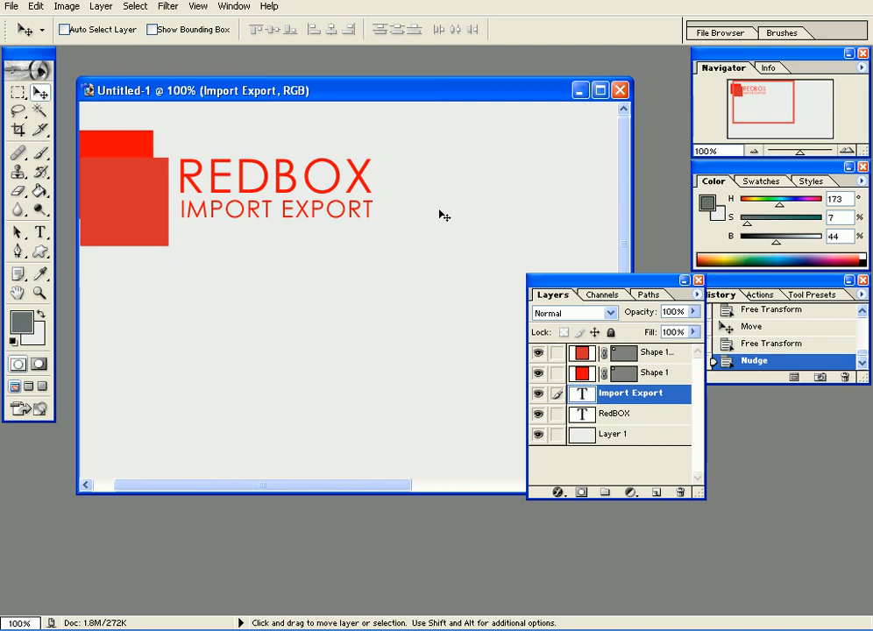
- Recolor the Import Export text with the gray foreground color, 68706F
click(40, 233)
click(579, 33)
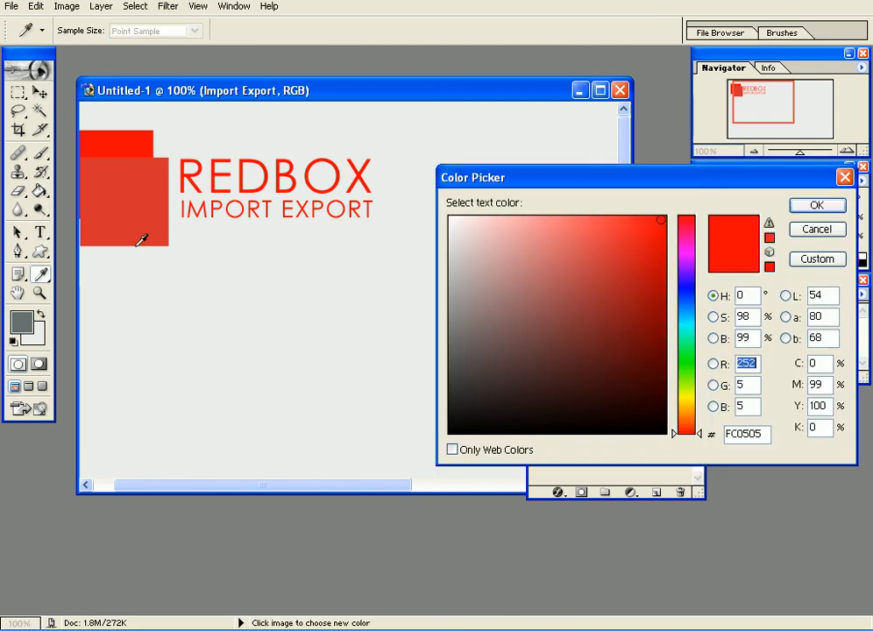
click(25, 325)
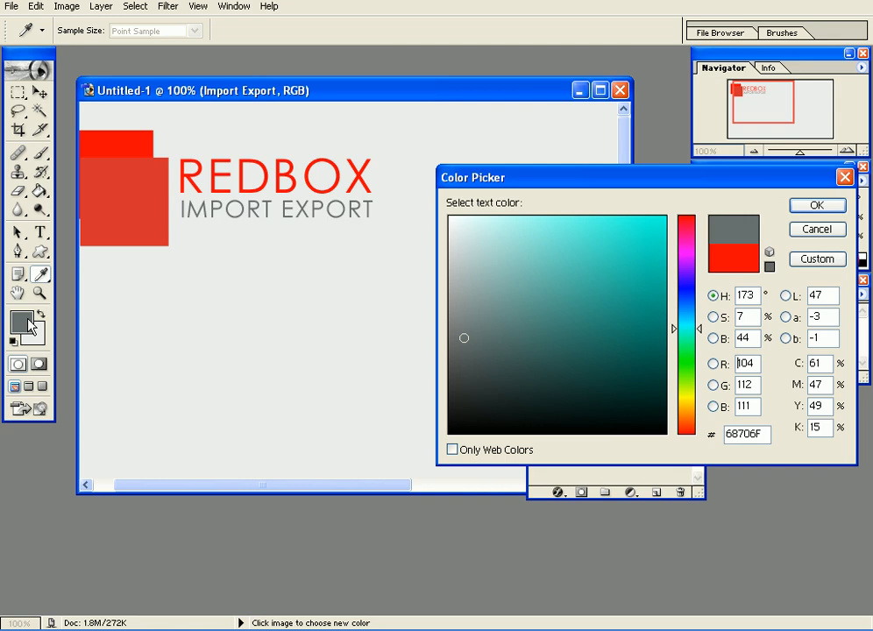
click(799, 209)
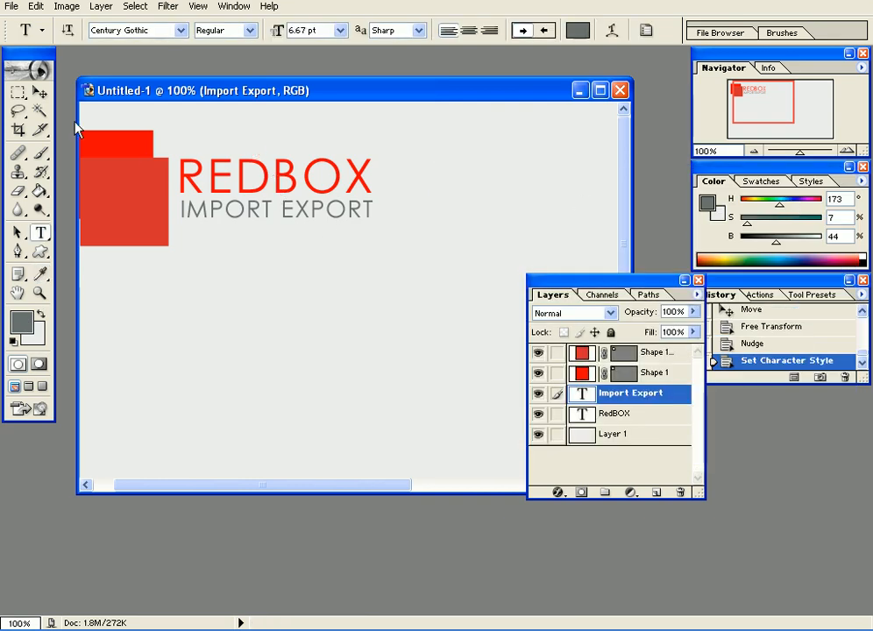
- Preview the logo in full-screen mode with the palettes hidden, and return to the normal window view
click(40, 93)
drag(323, 250, 357, 250)
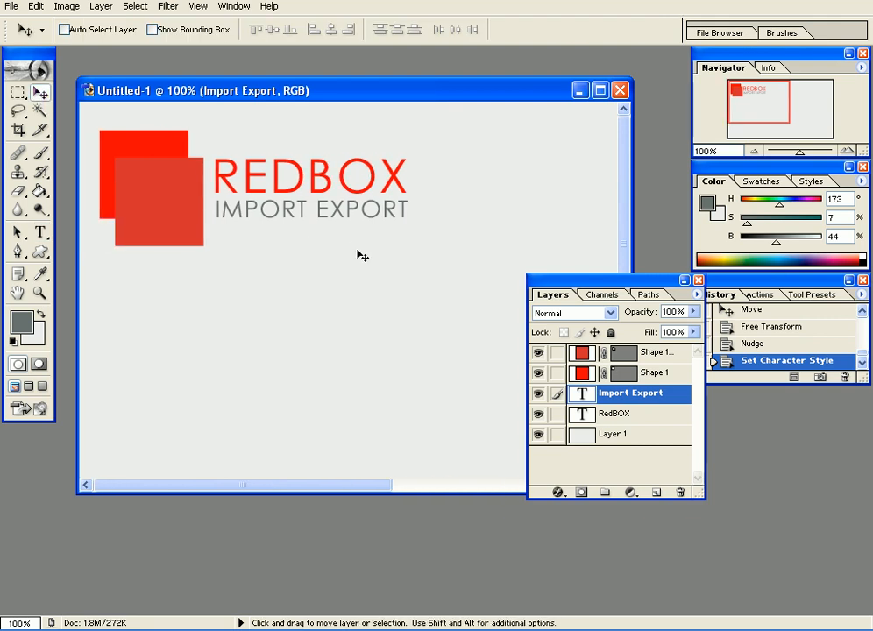
key(f)
key(f)
key(Tab)
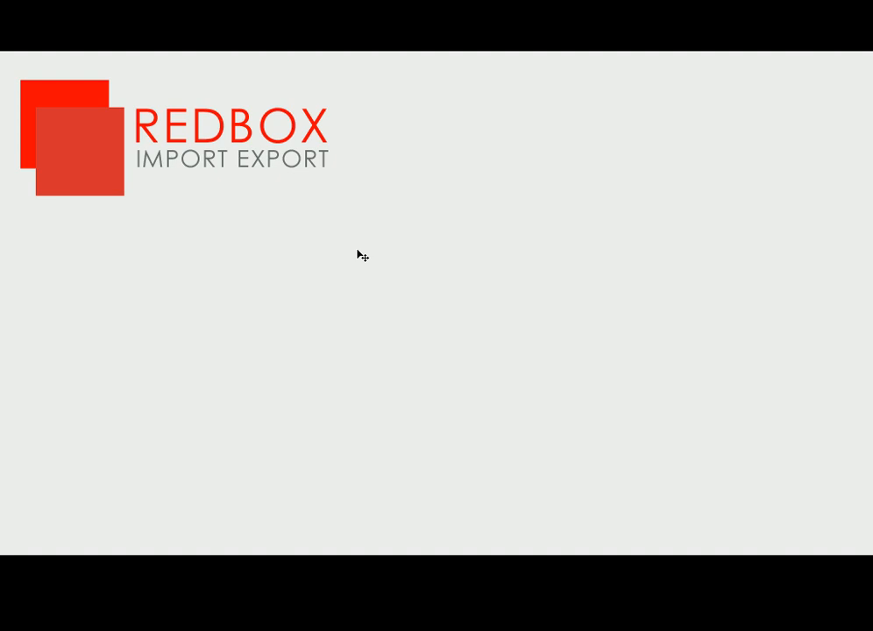
key(ctrl+minus)
key(ctrl+plus)
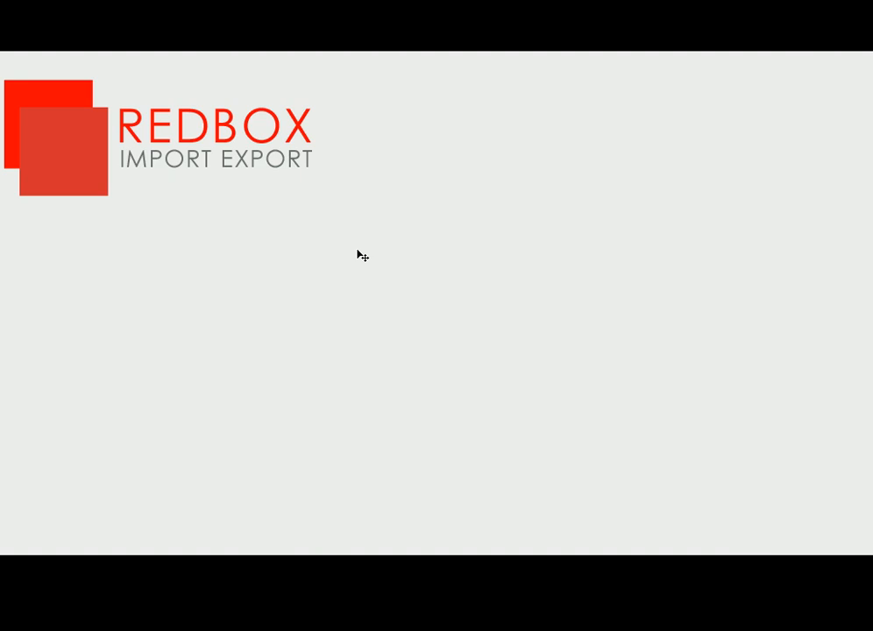
key(f)
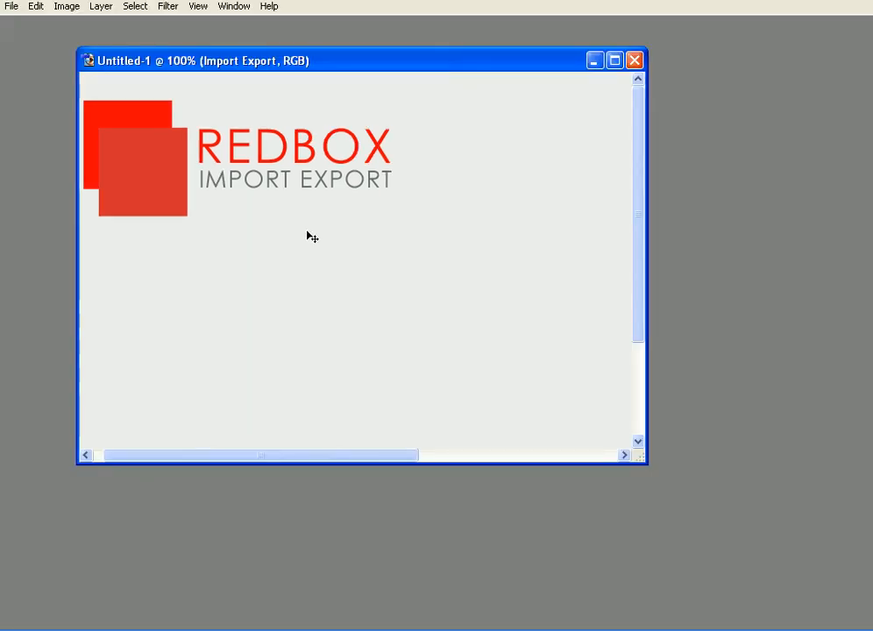
key(Tab)
key(space)
drag(317, 183, 300, 205)
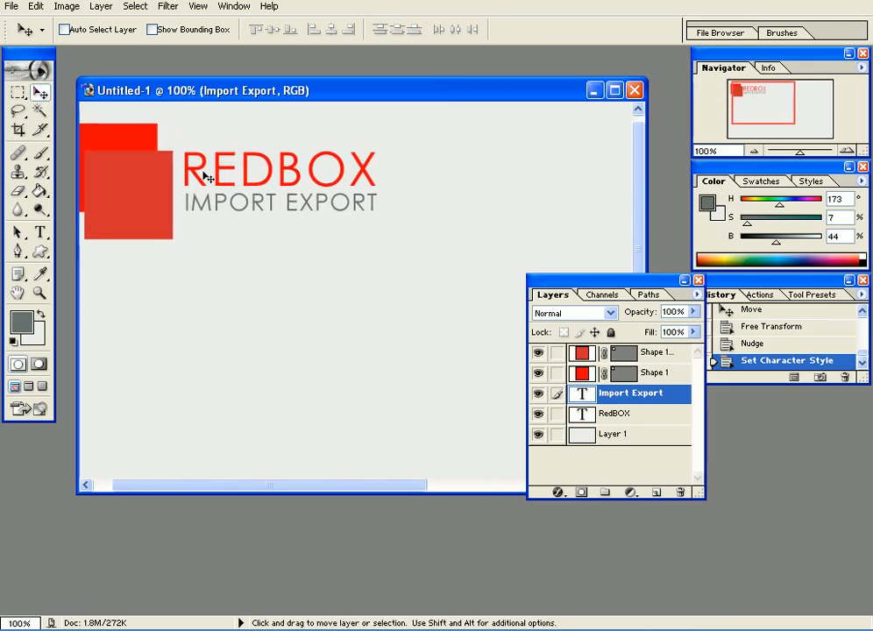
- Scale the Import Export text down proportionally to under two-thirds of REDBOX's width and align it under the word's right end
key(ctrl+t)
drag(382, 190, 305, 189)
key(Return)
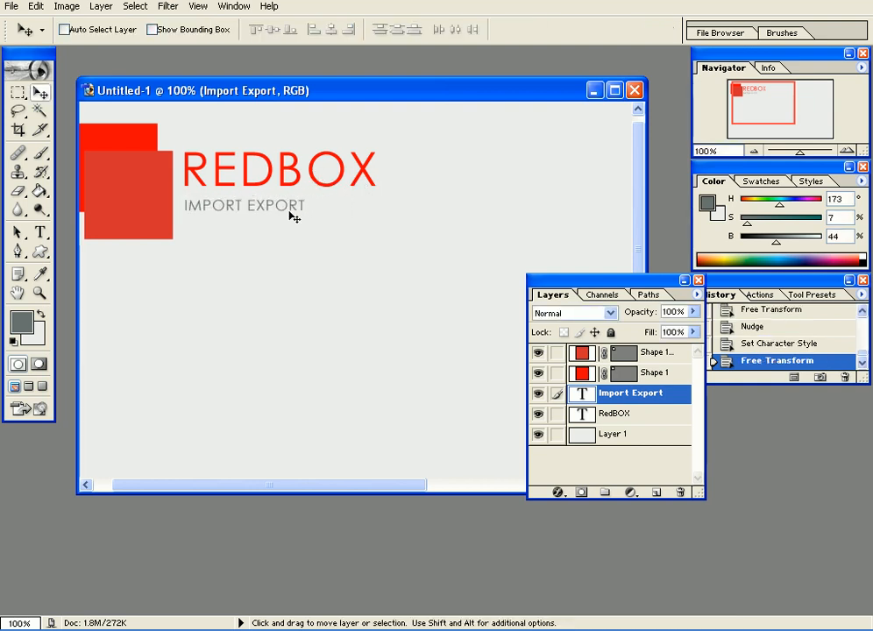
drag(290, 211, 408, 288)
key(space)
drag(387, 204, 387, 205)
key(space)
drag(365, 255, 389, 247)
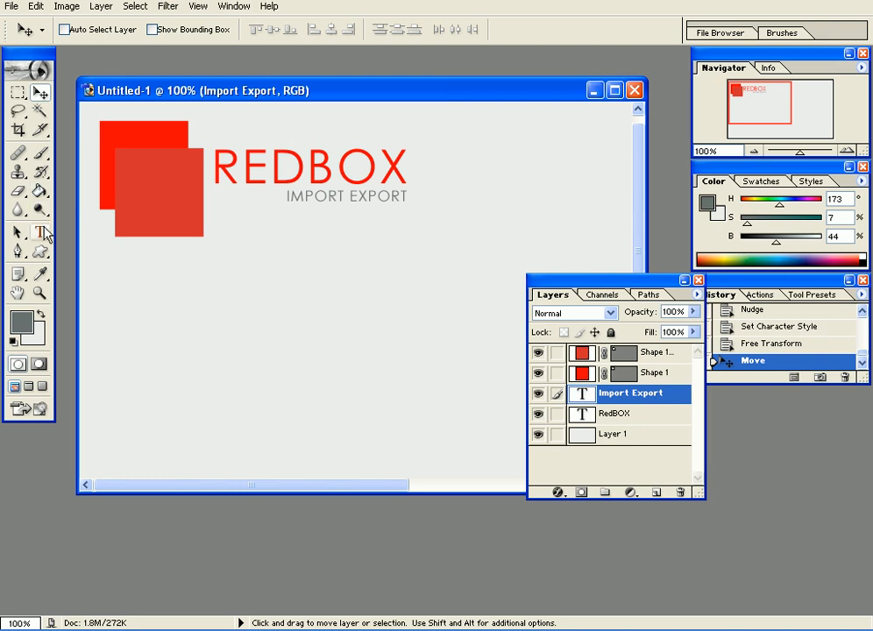
- Try inserting a vertical bar "|" between Import and Export, and undo the insertion
key(t)
click(346, 194)
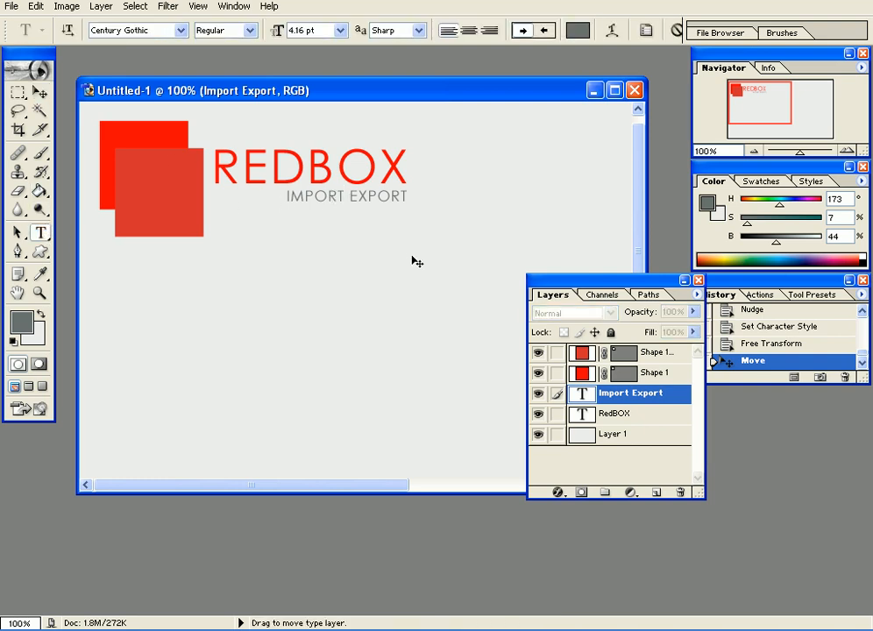
text(|)
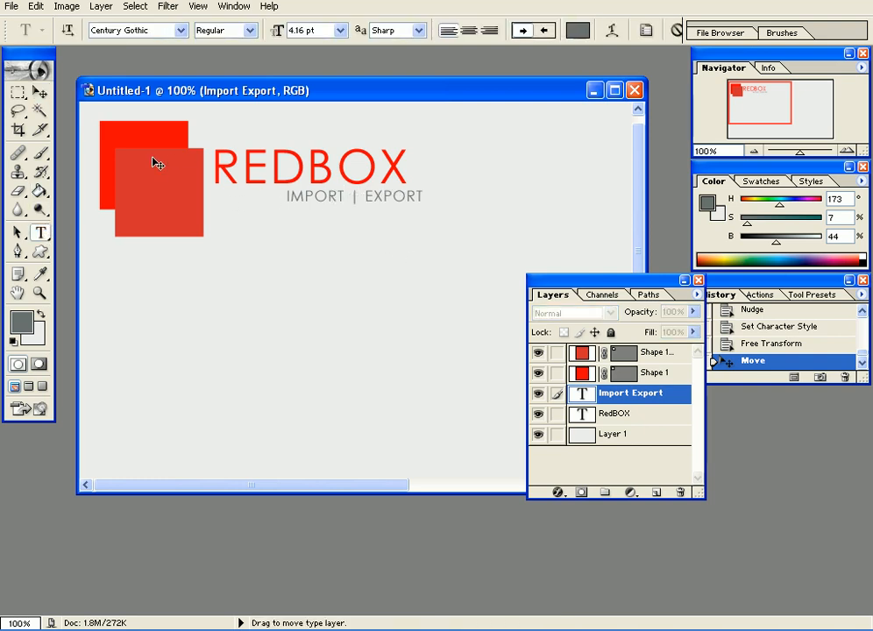
key(ctrl+z)
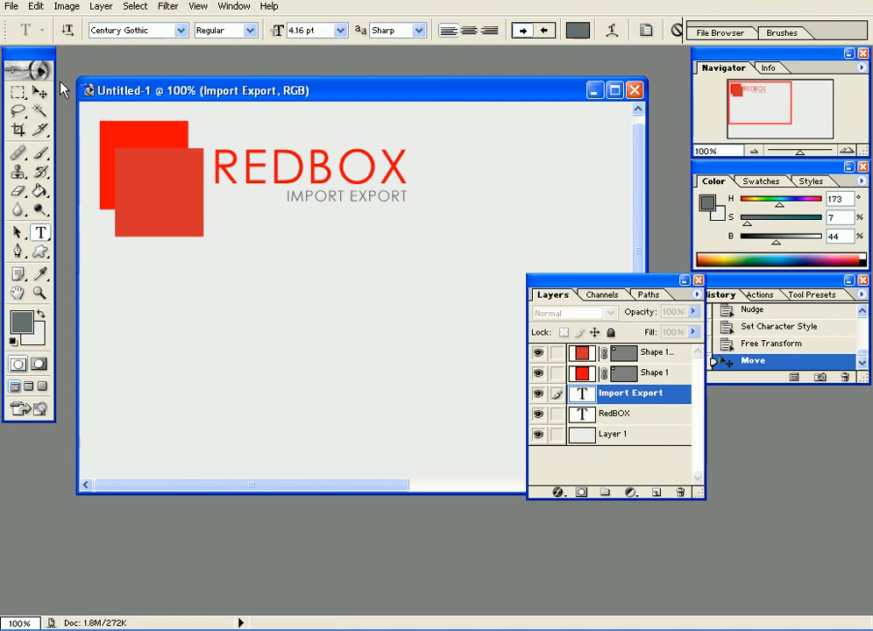
click(44, 98)
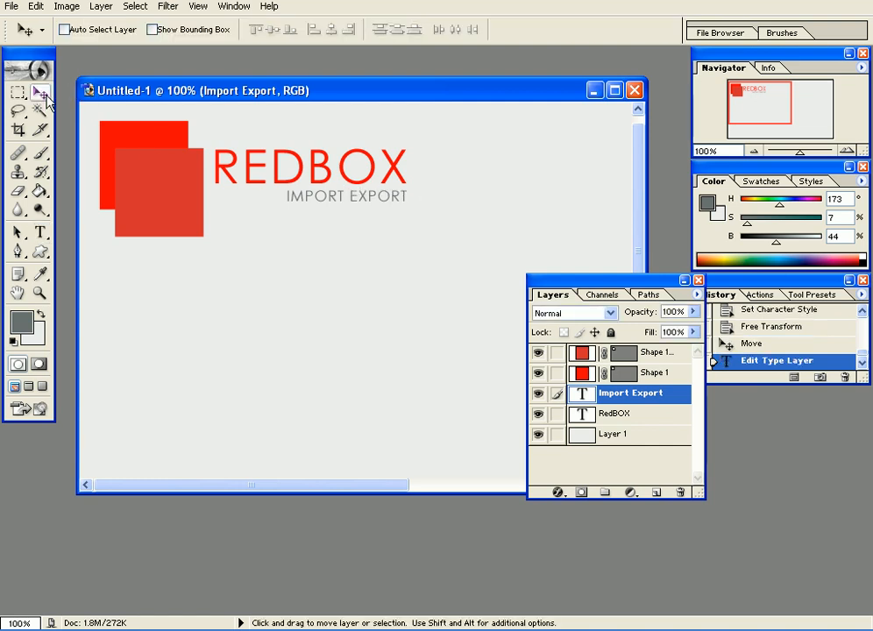
- Crop the canvas tightly around the logo, leaving a narrow, even margin around the squares and text
key(ctrl+minus)
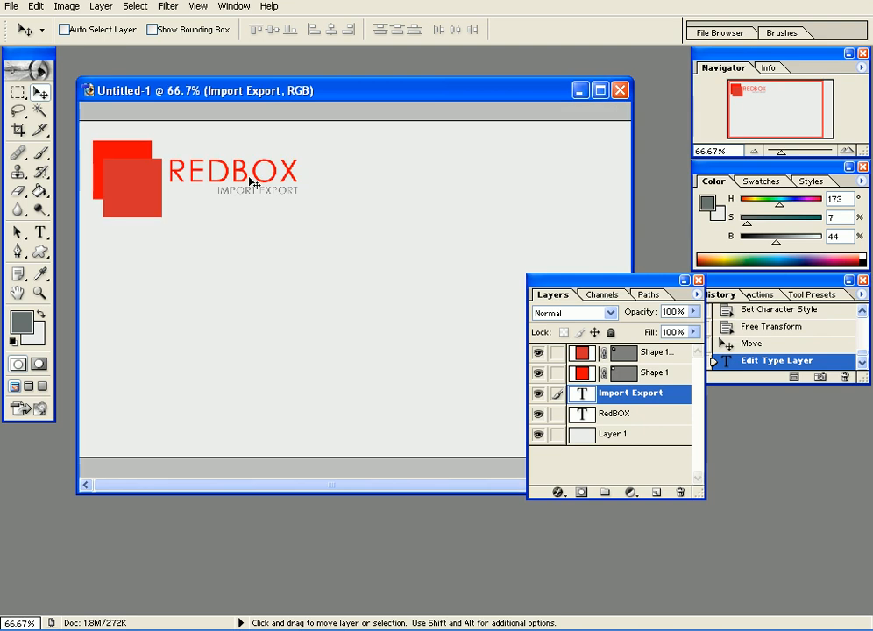
drag(628, 281, 714, 328)
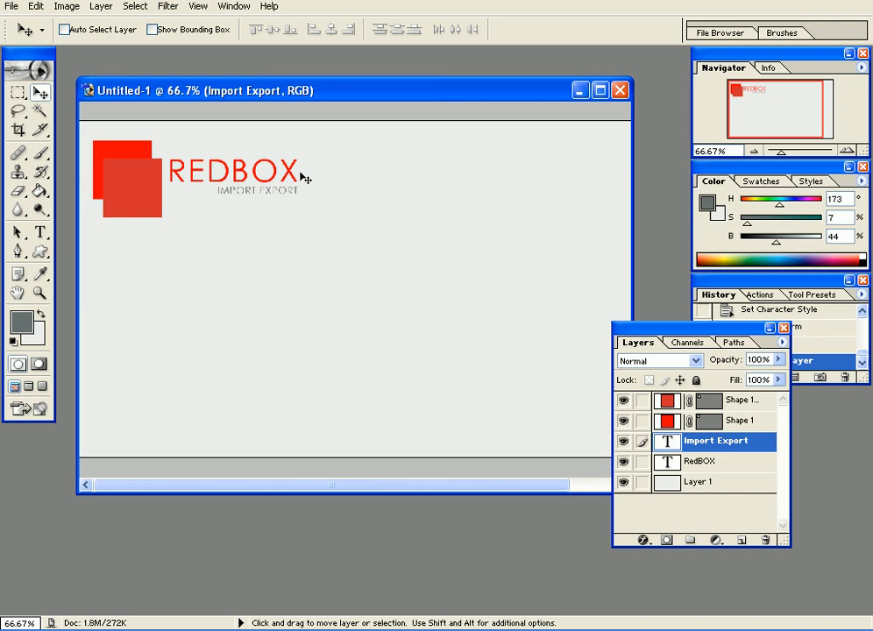
click(18, 130)
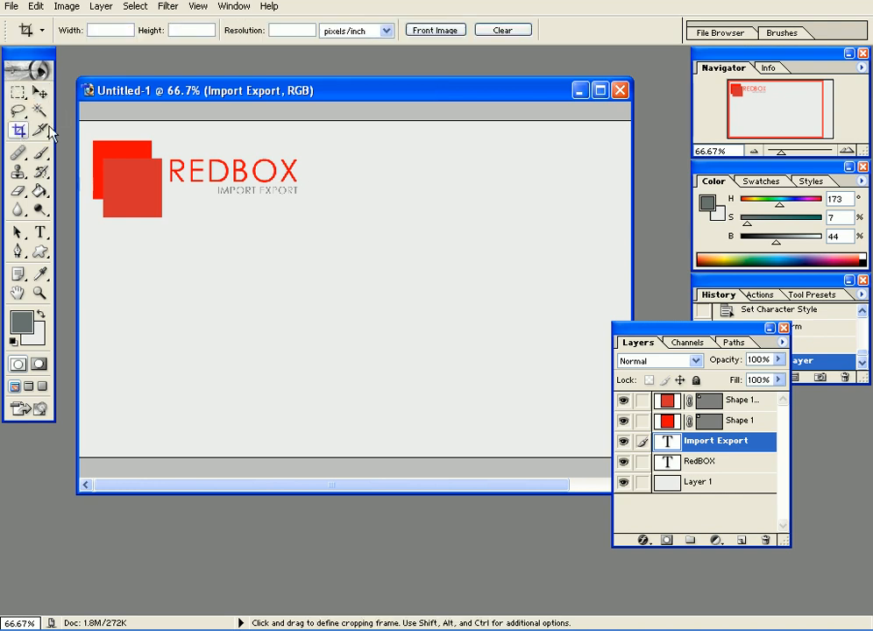
drag(316, 229, 80, 121)
drag(316, 229, 312, 225)
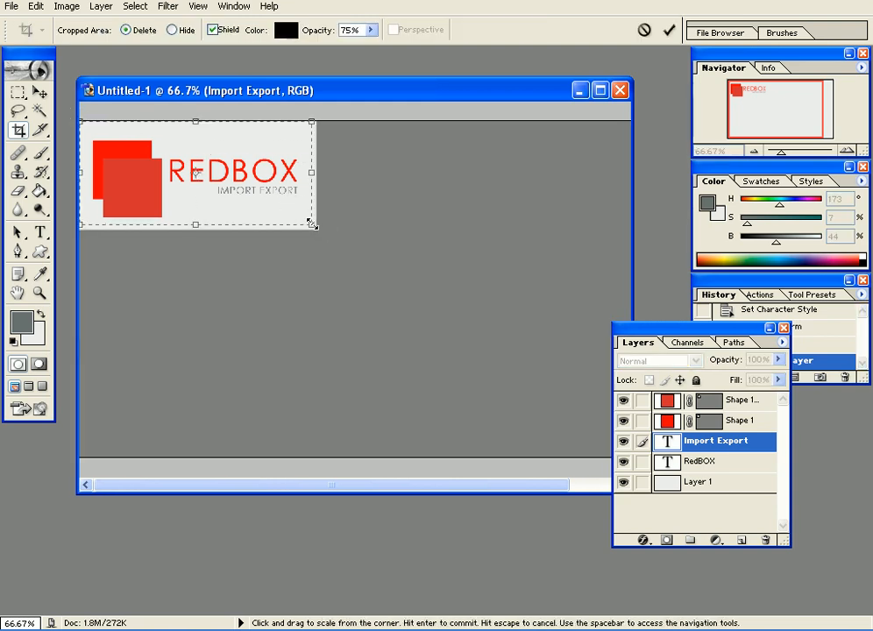
drag(194, 121, 196, 135)
drag(80, 179, 87, 181)
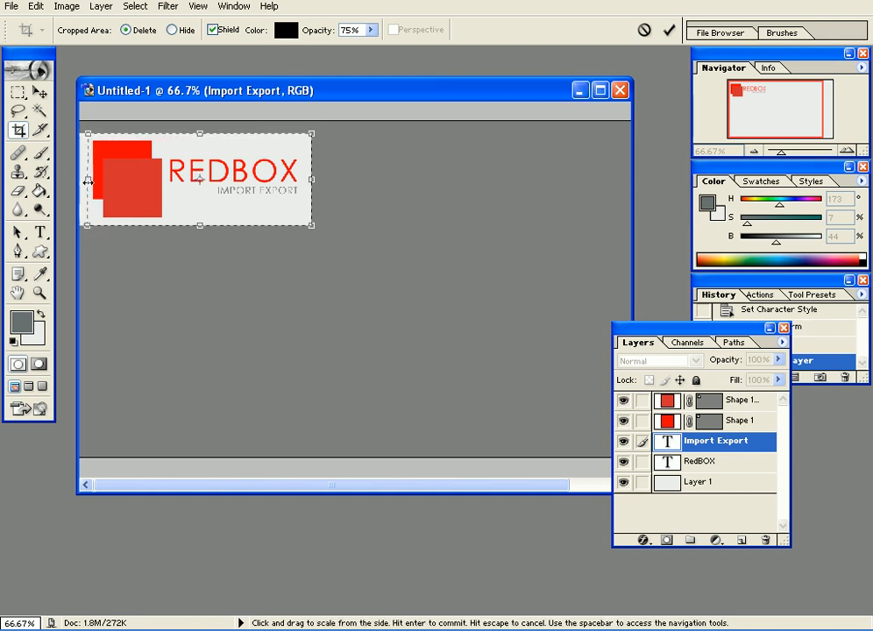
drag(311, 180, 306, 179)
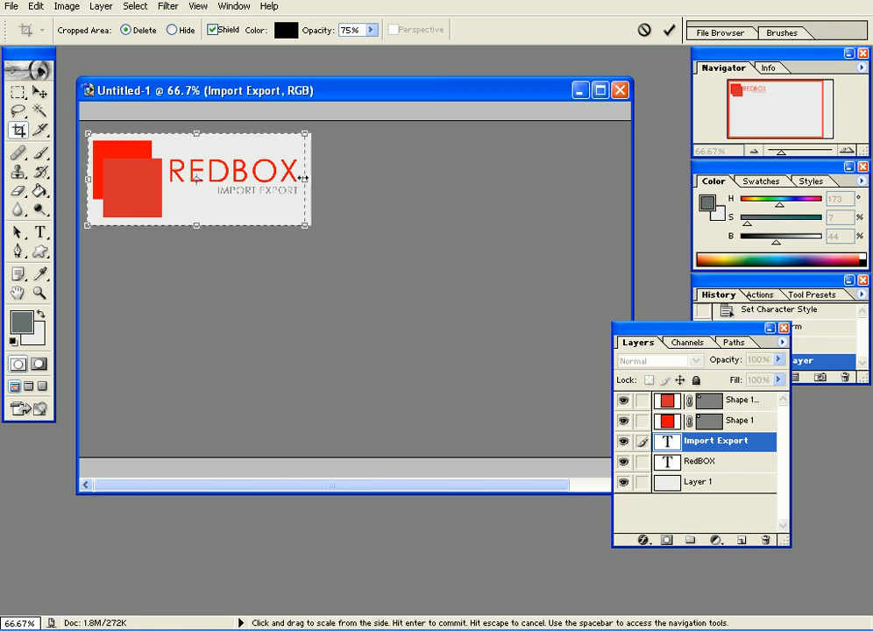
drag(198, 226, 197, 222)
drag(198, 134, 197, 137)
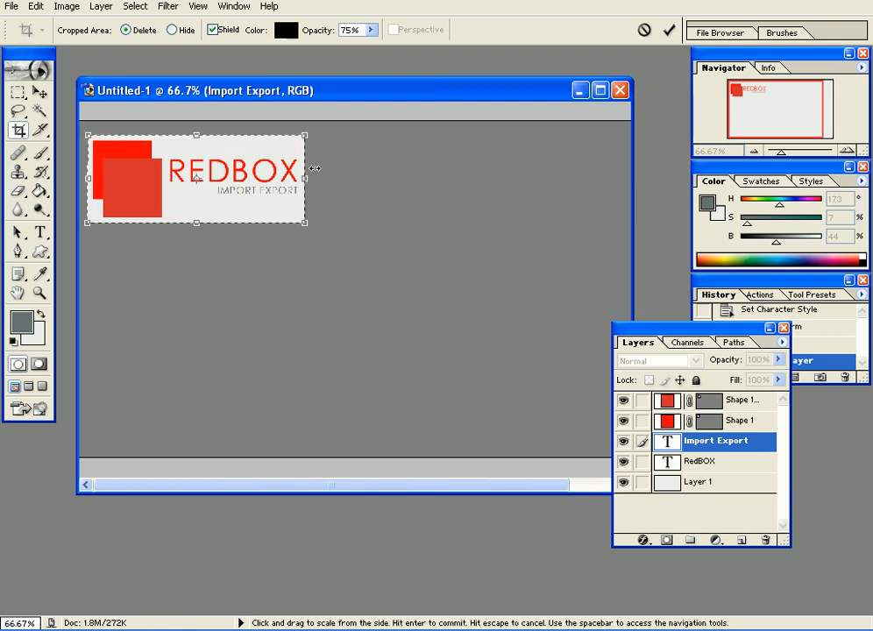
key(Return)
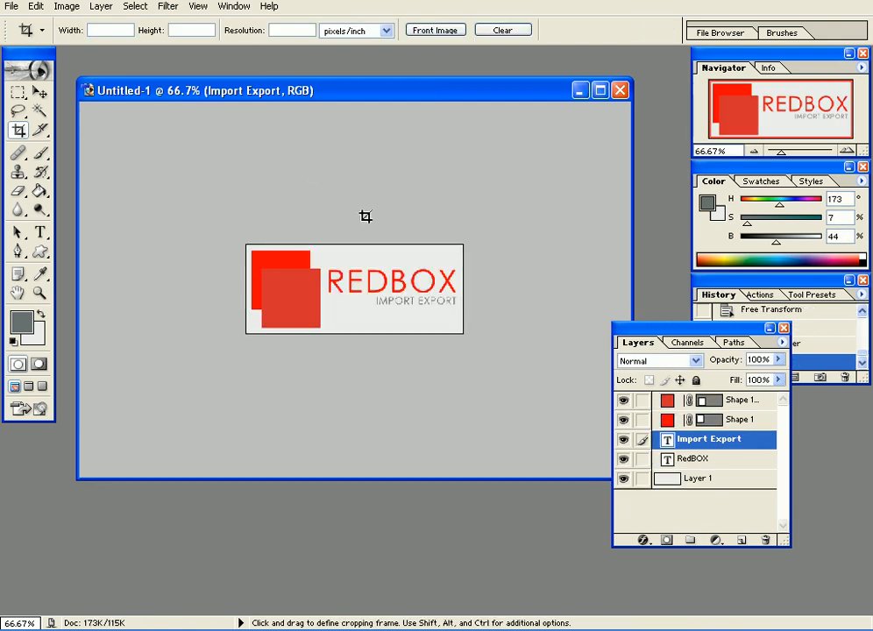
- Check the cropped logo's width and height in cm and its resolution in the Image Size dialog, and cancel without changes
right_click(355, 93)
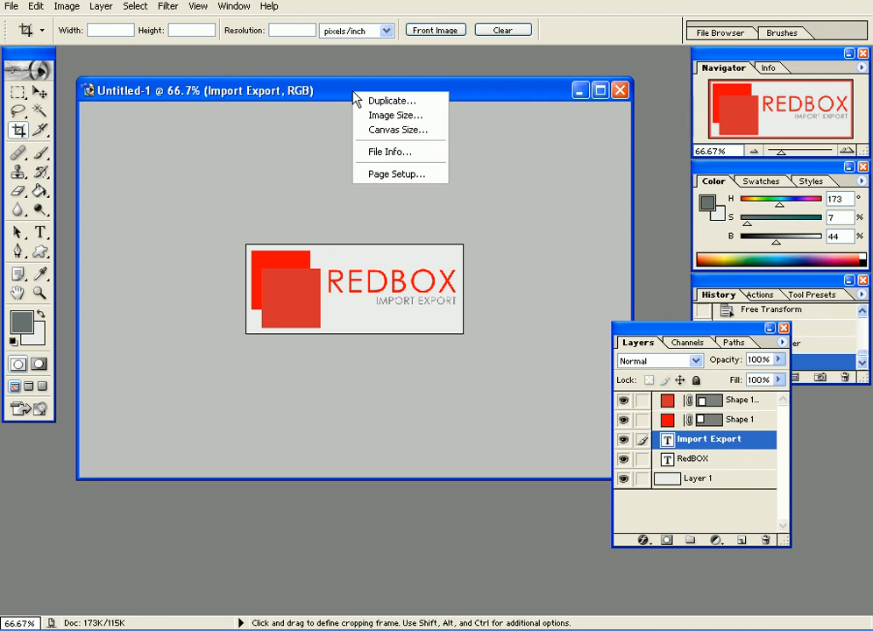
click(362, 115)
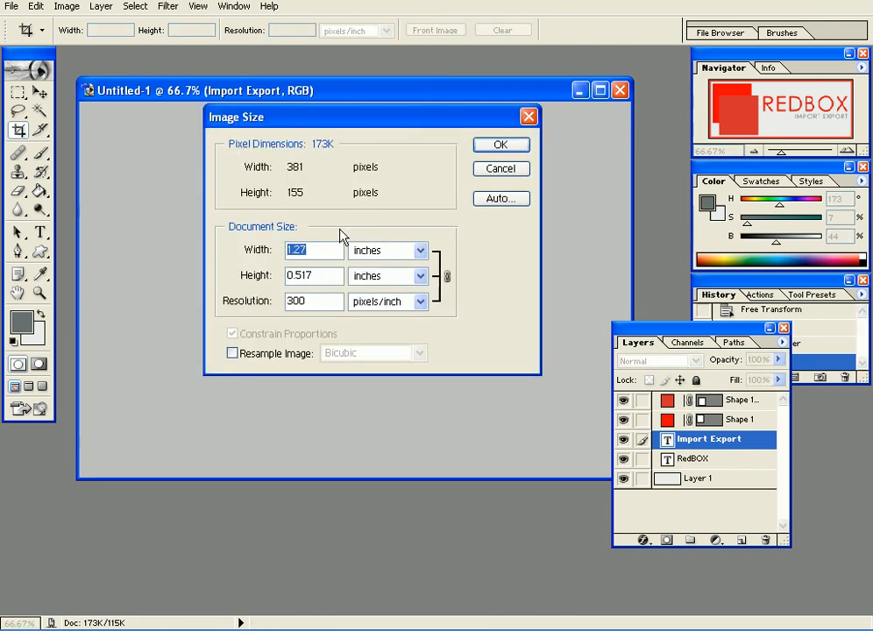
click(383, 252)
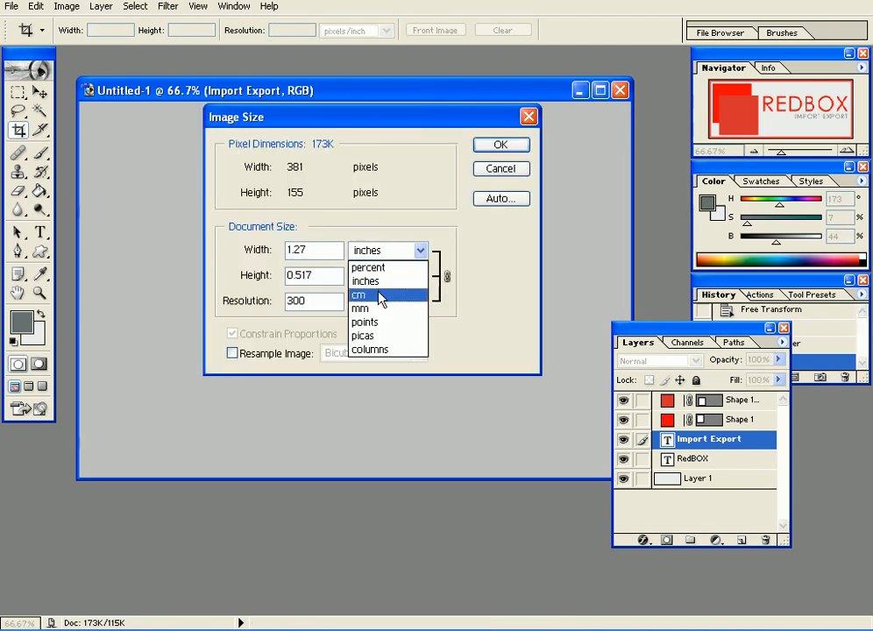
click(380, 296)
click(386, 276)
click(383, 318)
drag(328, 254, 269, 253)
drag(327, 280, 254, 267)
drag(313, 300, 251, 304)
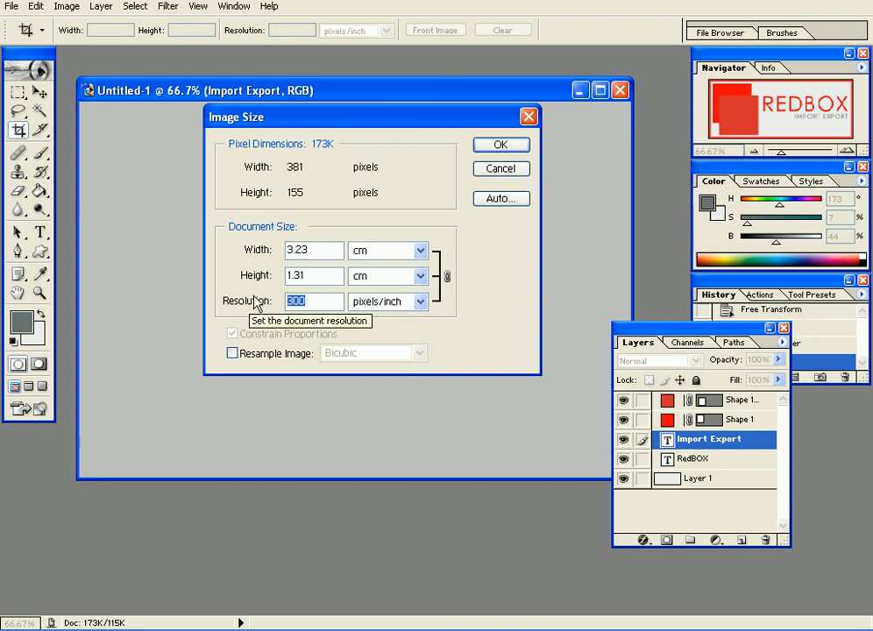
click(251, 249)
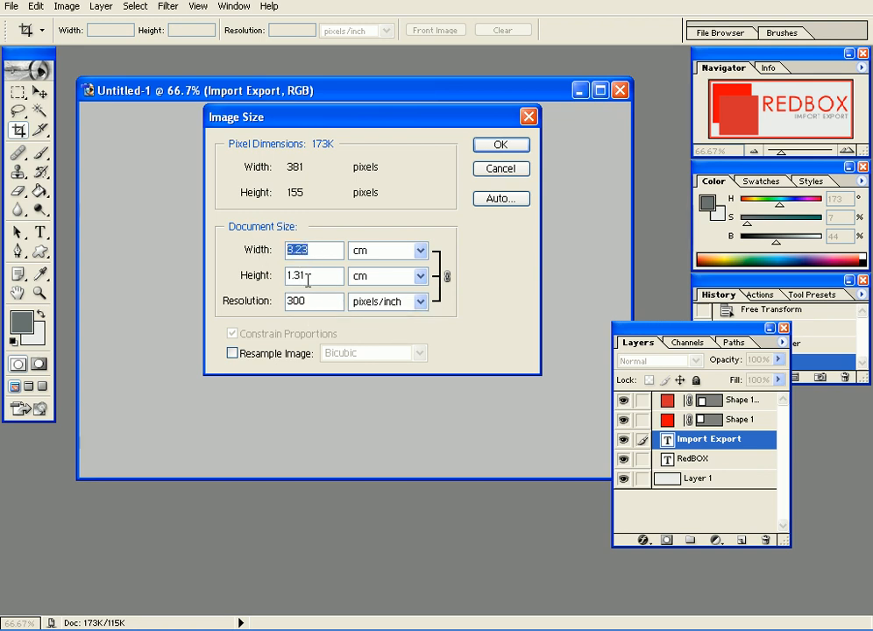
click(250, 272)
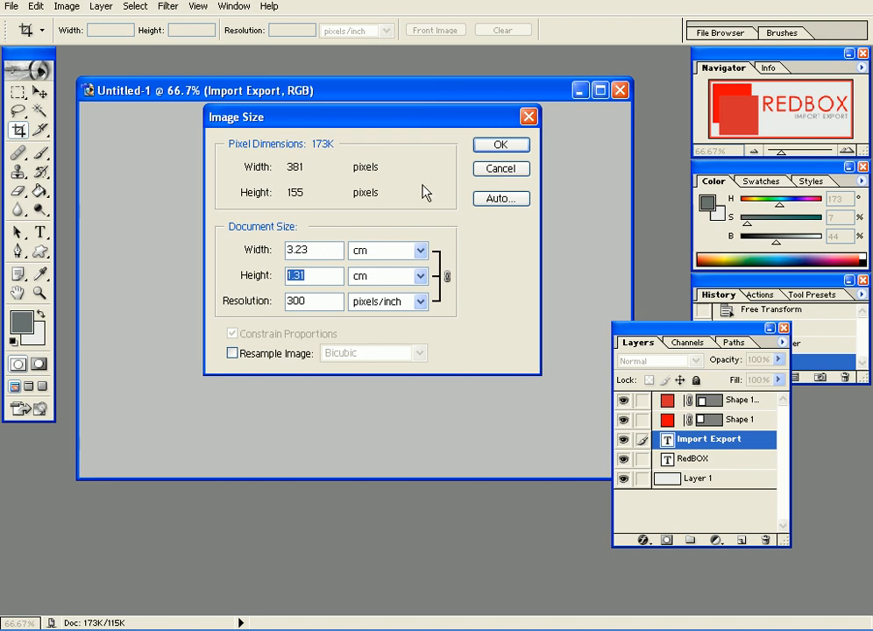
click(494, 171)
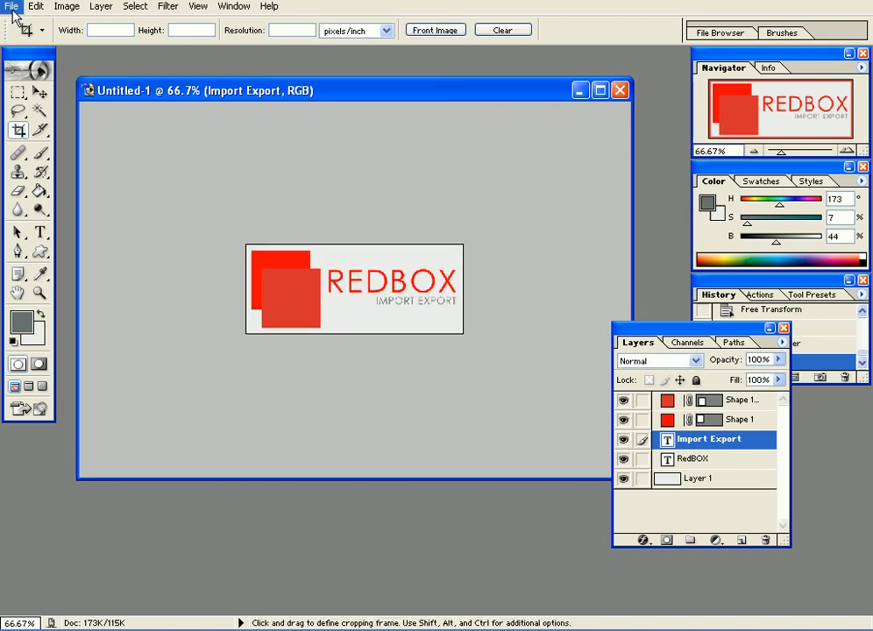
click(12, 6)
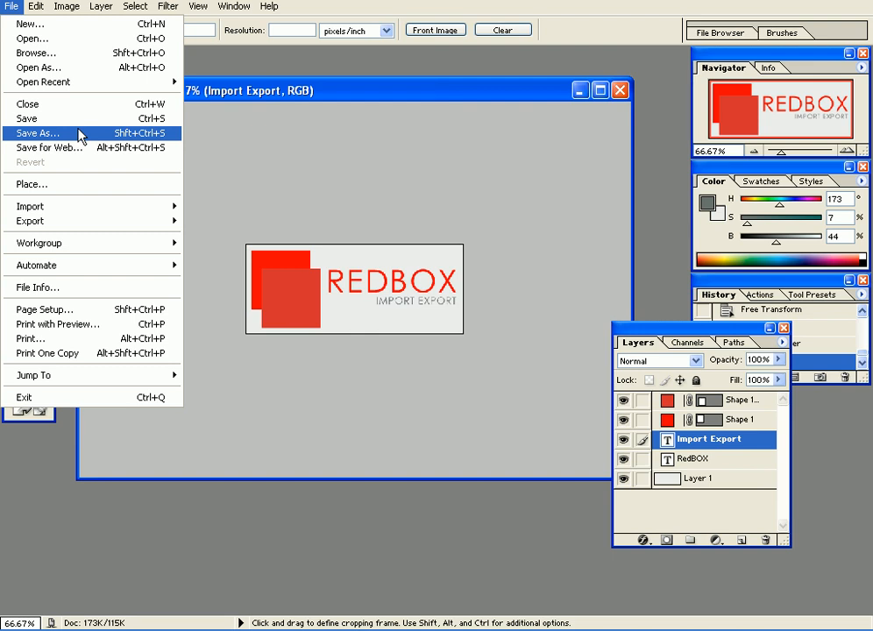
click(321, 123)
- Fill the Layer 1 background with white using the Paint Bucket
click(40, 93)
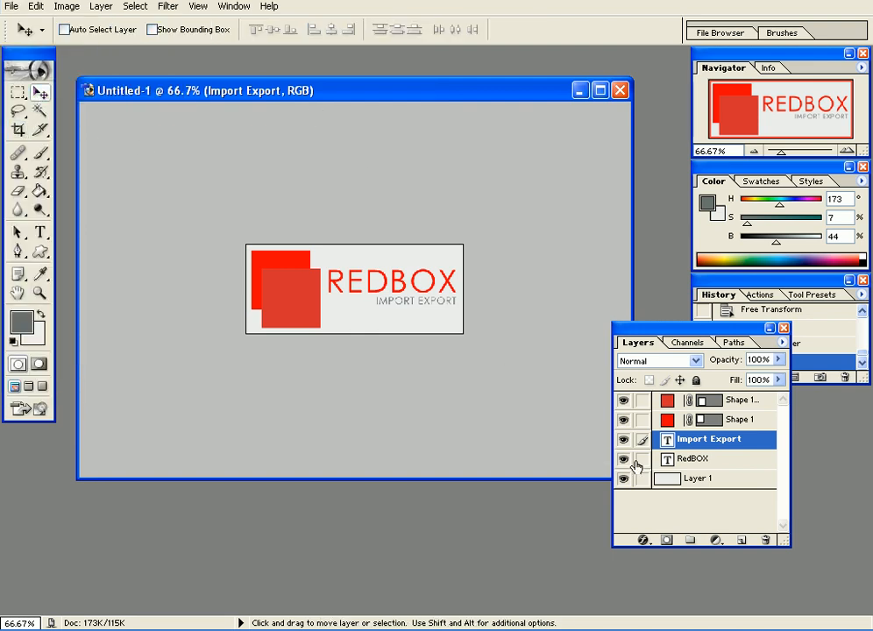
click(706, 483)
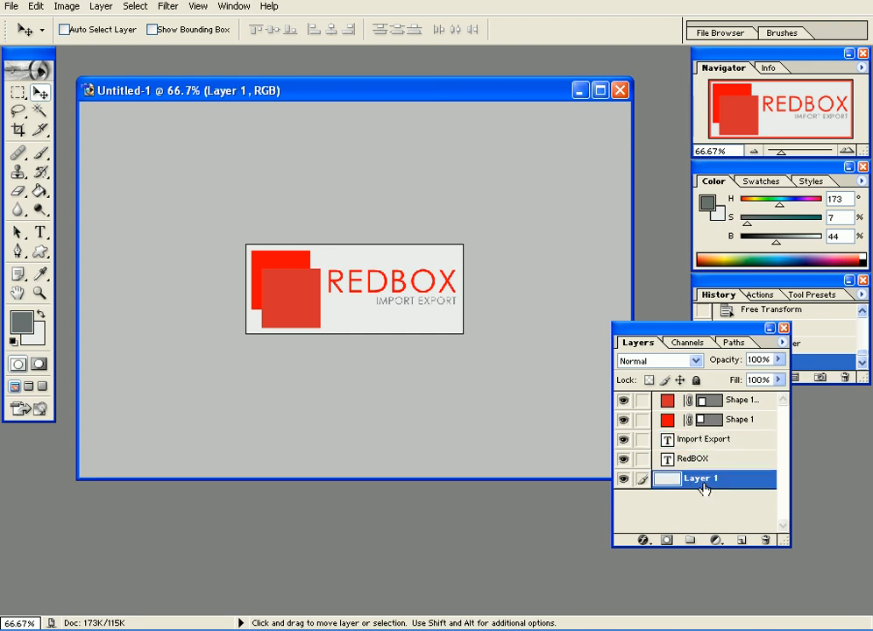
key(g)
click(10, 342)
click(40, 314)
click(367, 324)
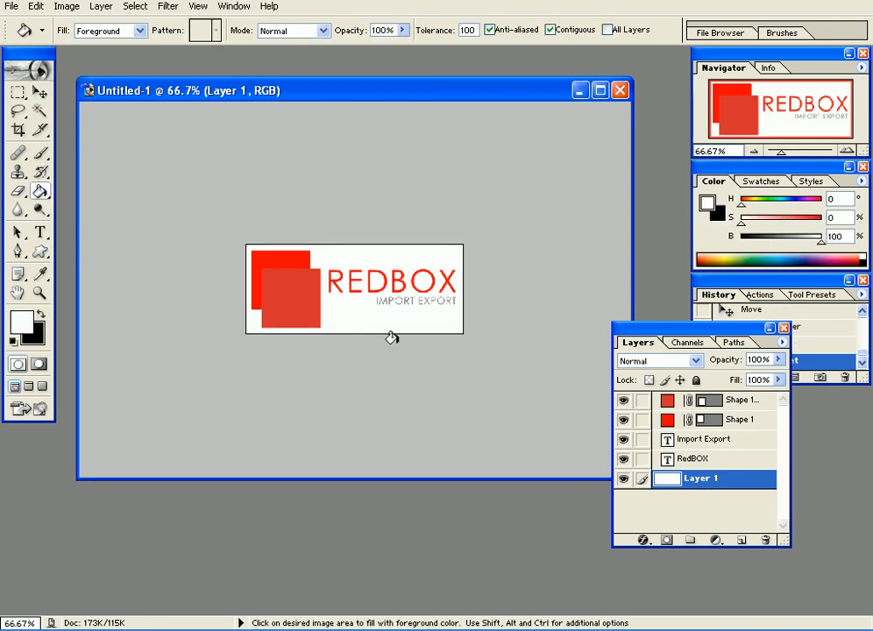
click(41, 92)
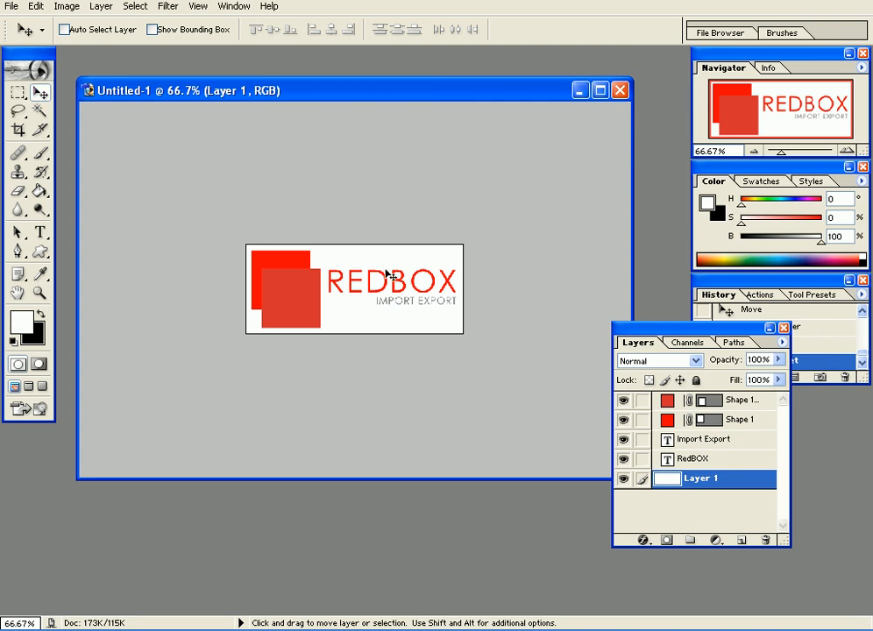
- Start saving a copy of the document under a new name, creating and opening a MyImages folder on the Desktop
click(12, 6)
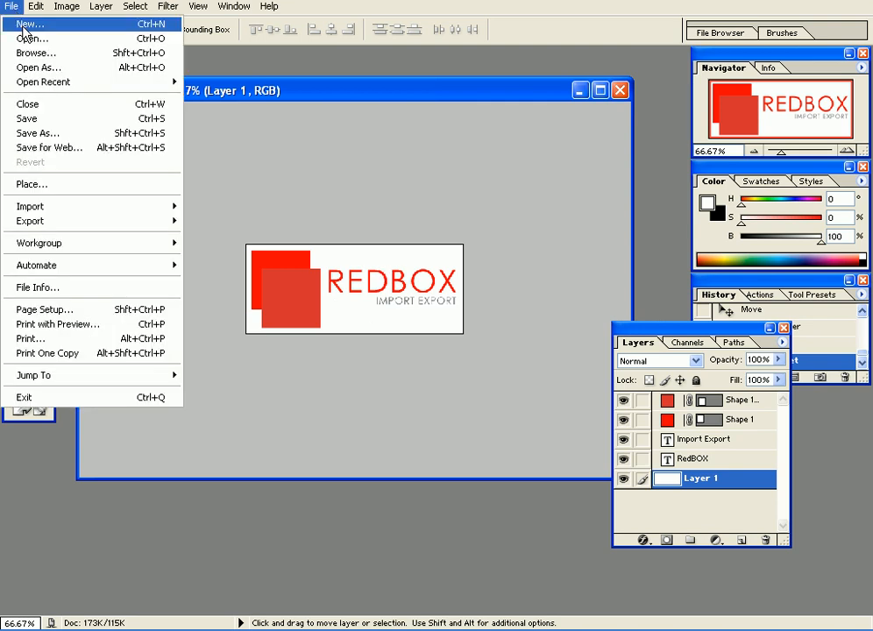
click(109, 133)
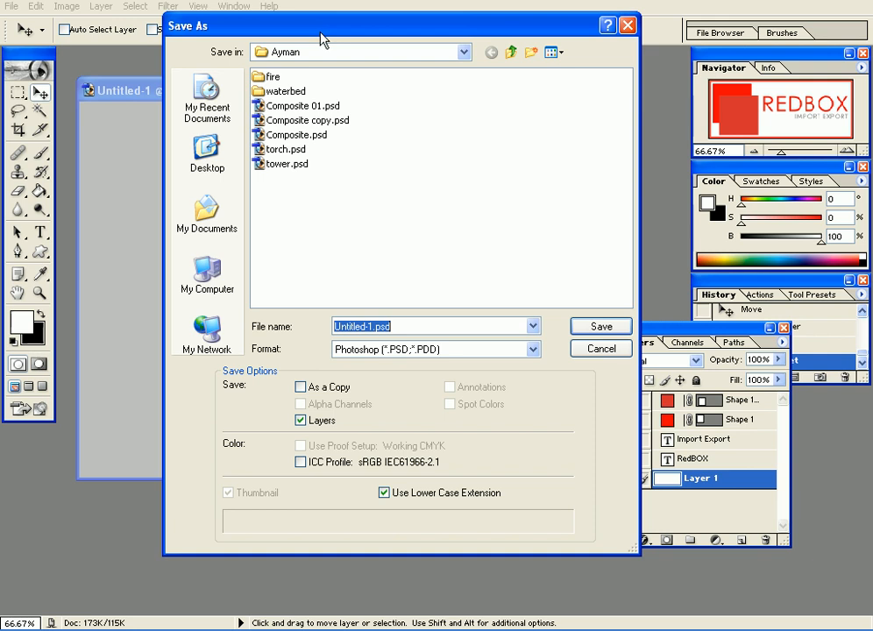
click(314, 52)
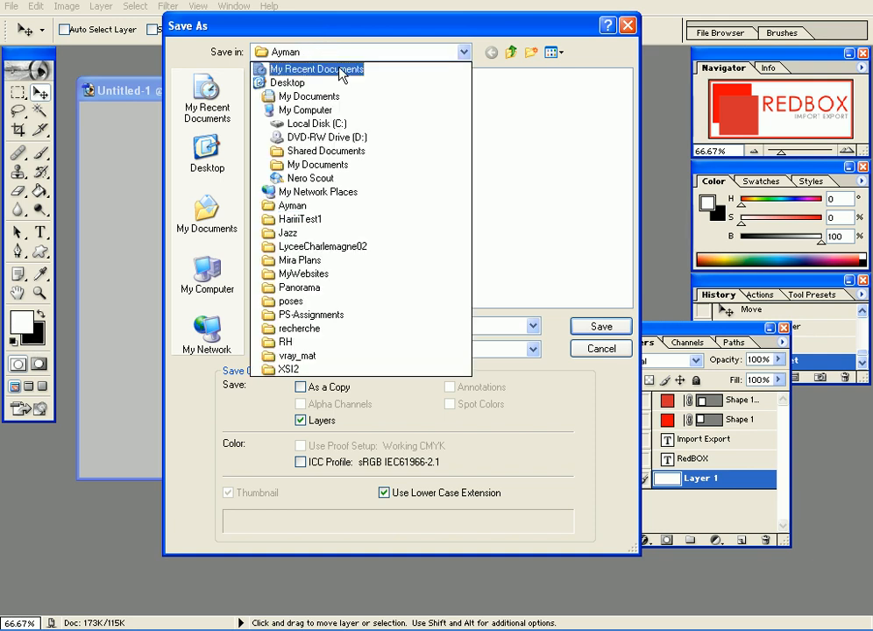
click(340, 83)
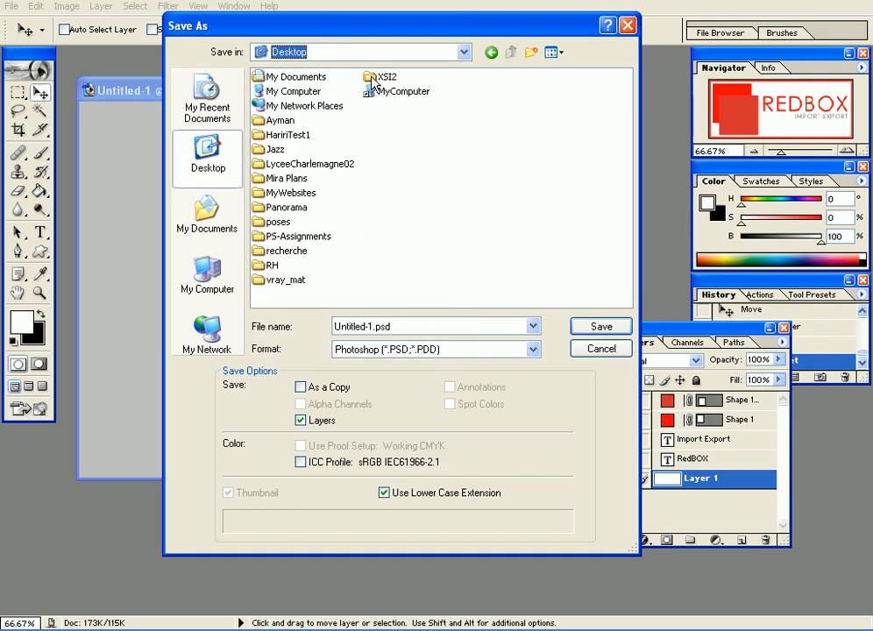
click(530, 52)
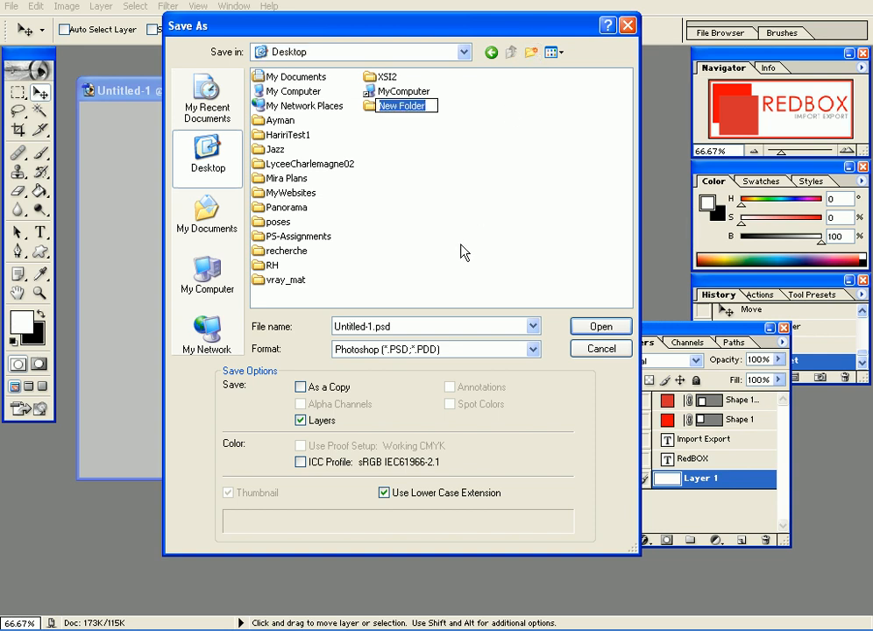
text(MyImages)
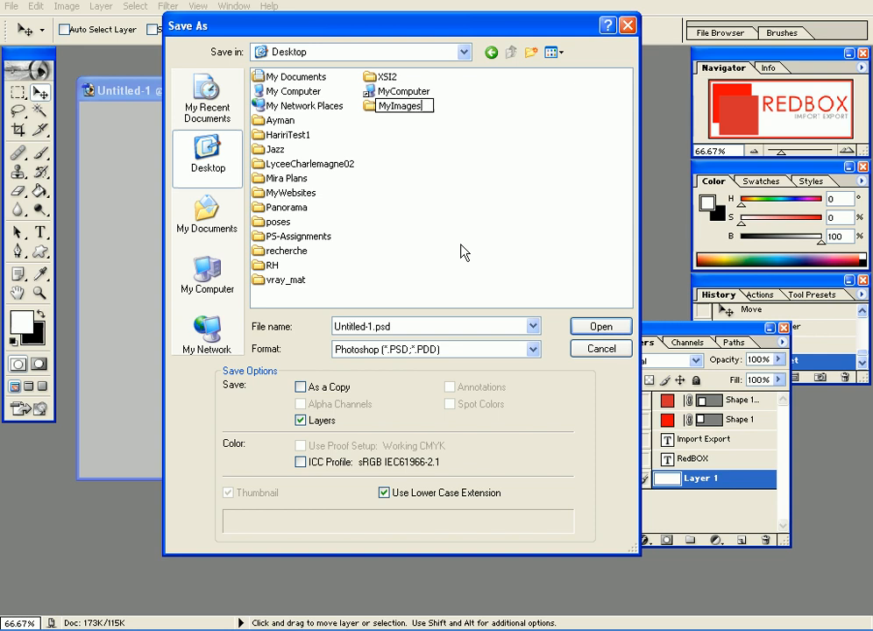
key(Return)
key(Return)
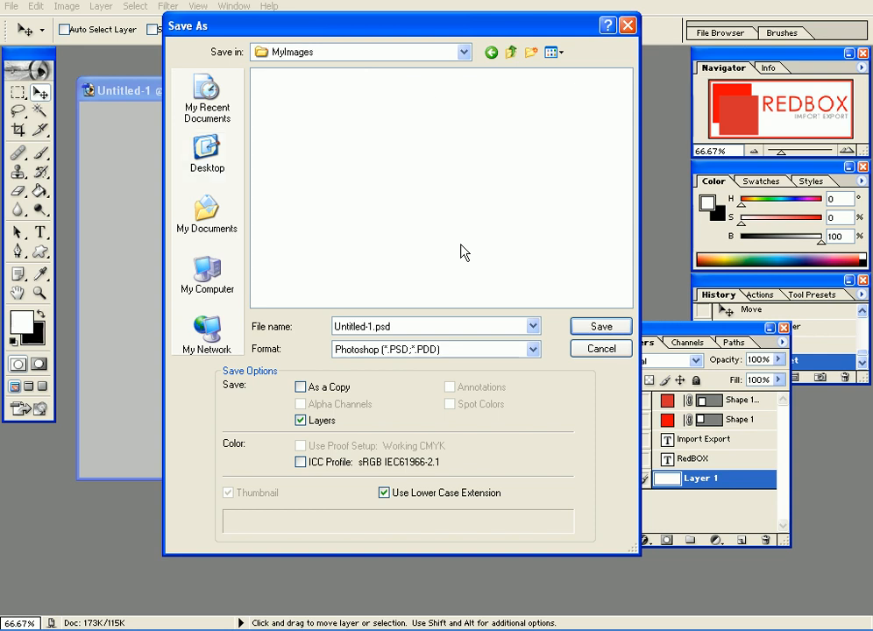
- Try saving the logo as a JPEG named logo_redbox, compare lower and maximum quality settings, and cancel the export
click(399, 351)
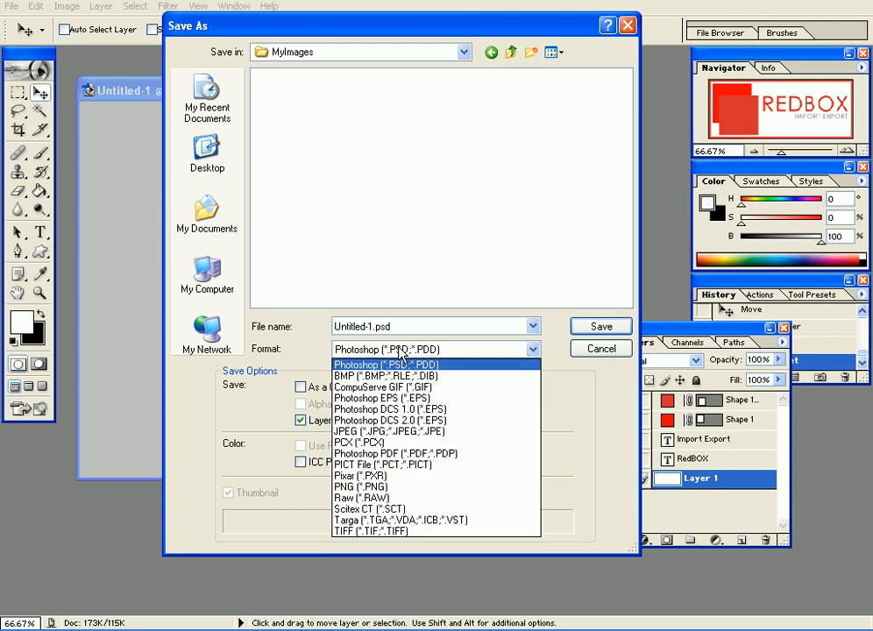
click(405, 431)
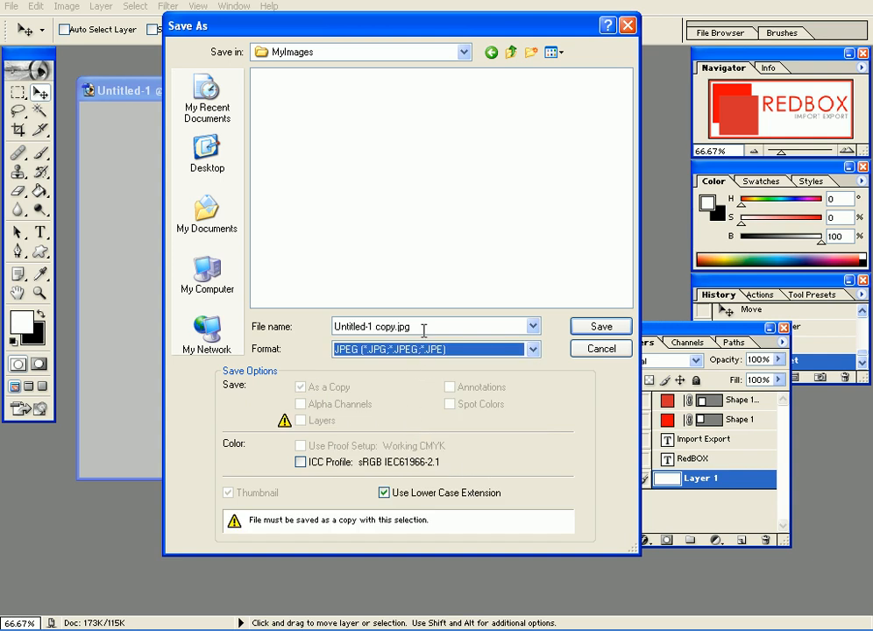
click(424, 330)
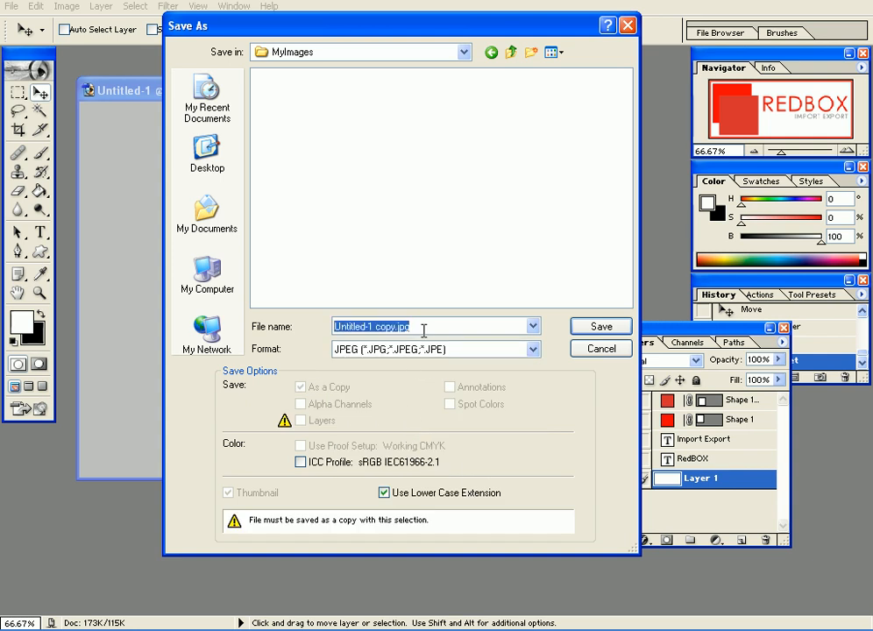
text(logo_redbox)
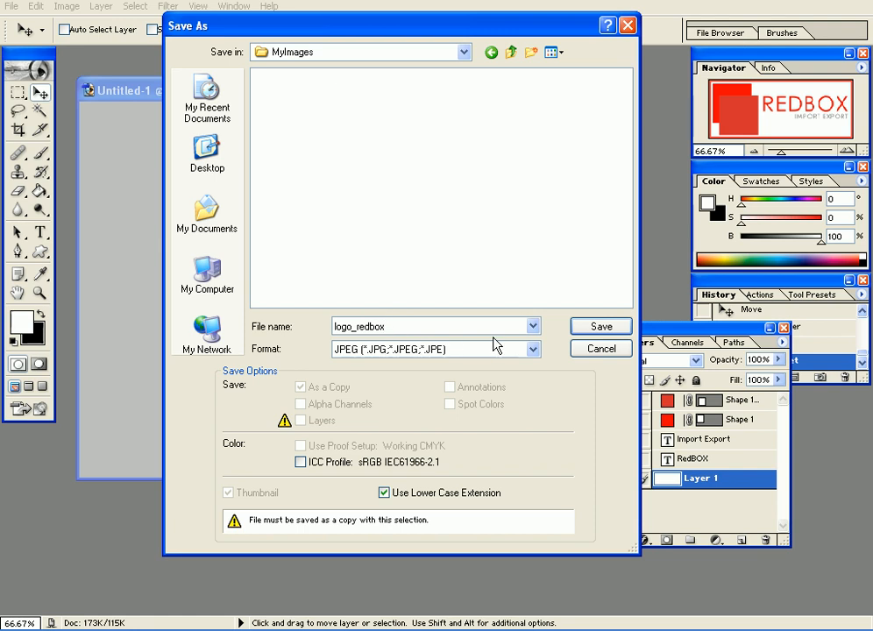
click(579, 326)
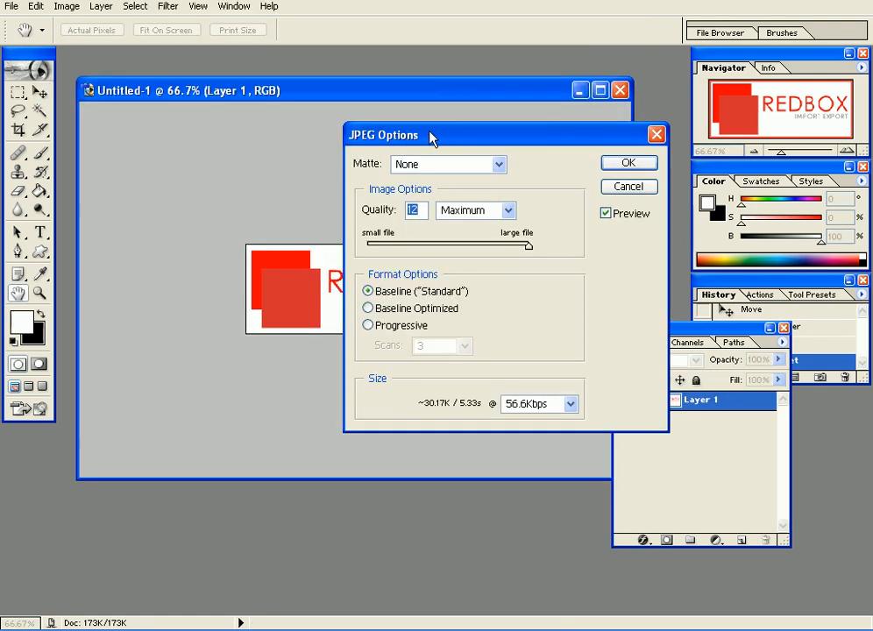
drag(441, 137, 316, 129)
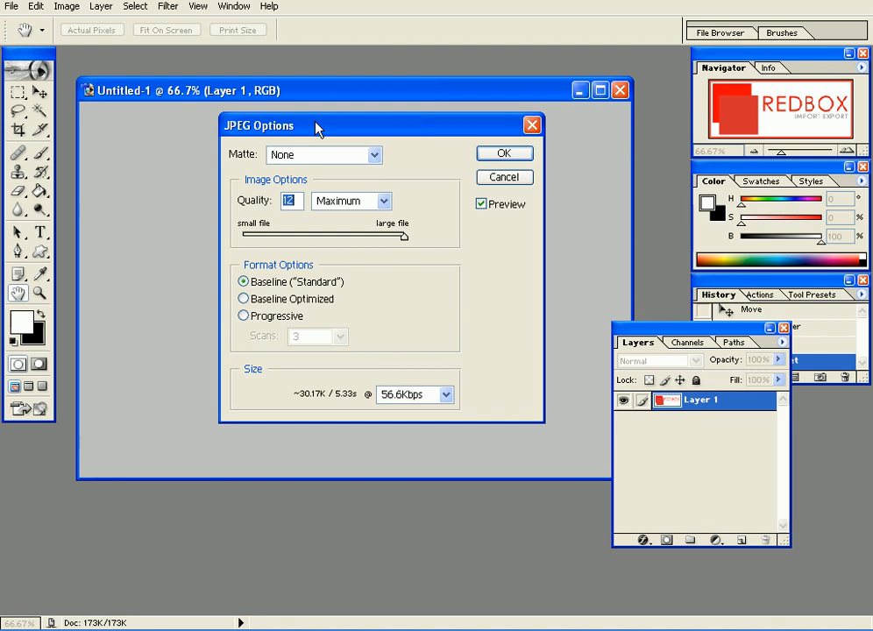
drag(406, 240, 347, 235)
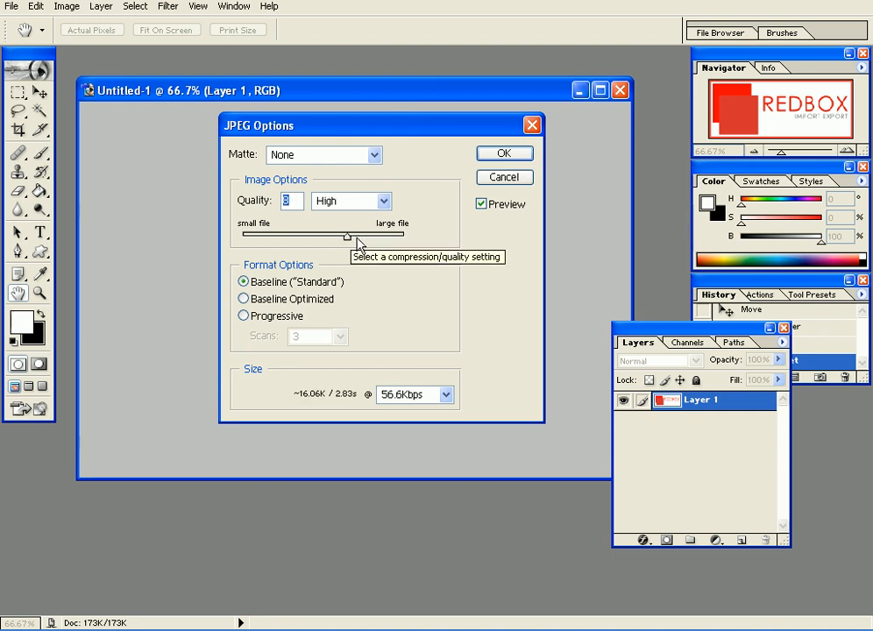
drag(351, 239, 443, 250)
click(504, 178)
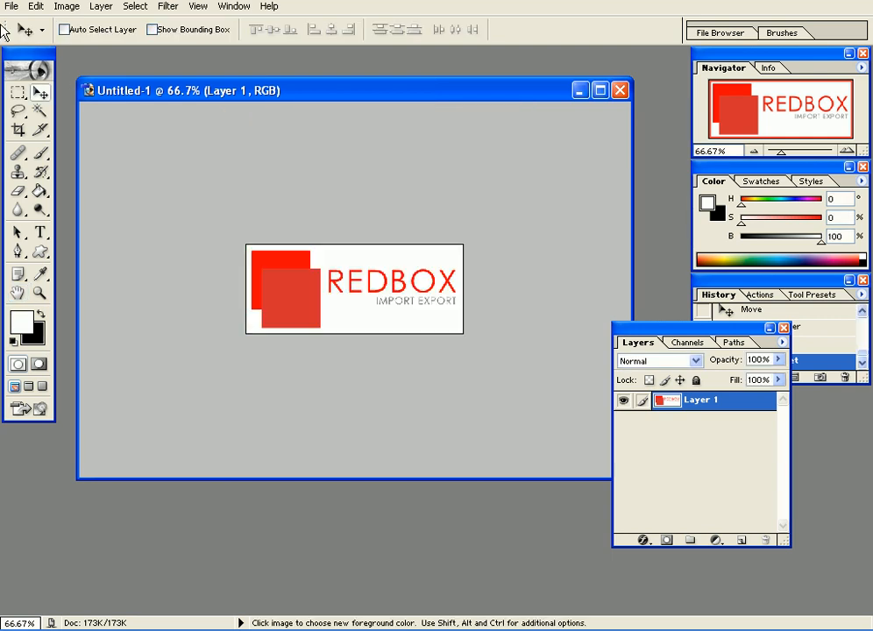
- Save the logo in the MyImages folder in TIFF format under the name logo_redbox
click(11, 6)
click(35, 133)
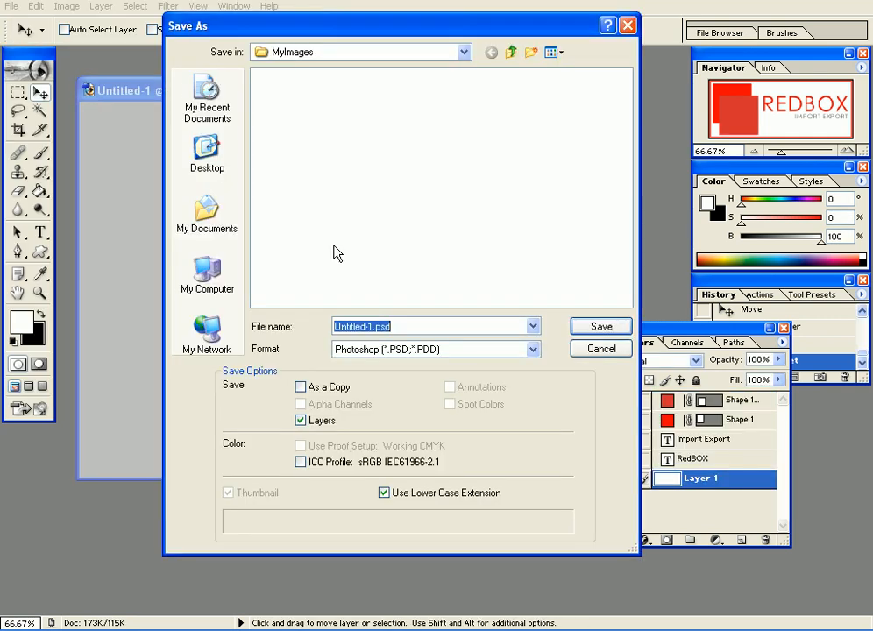
click(401, 349)
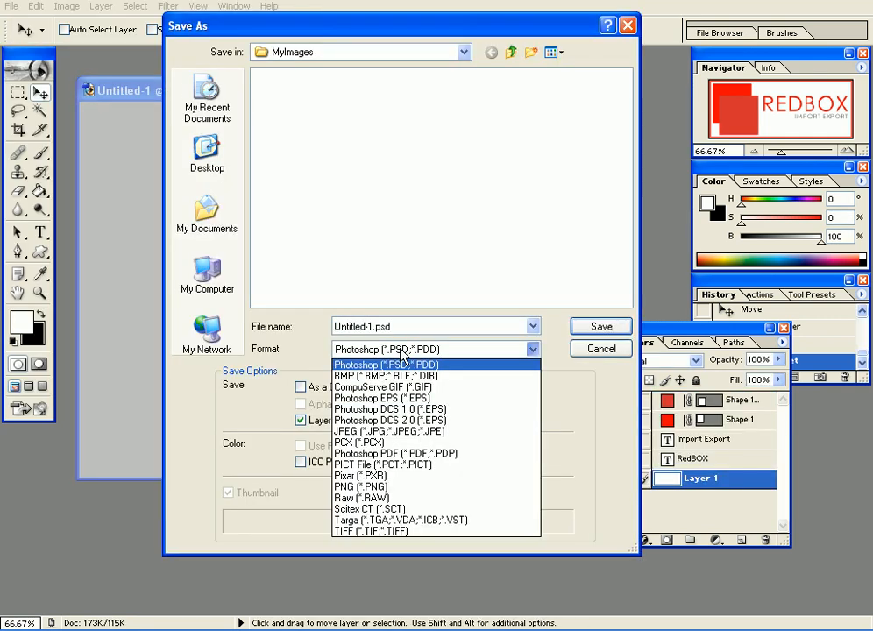
click(370, 530)
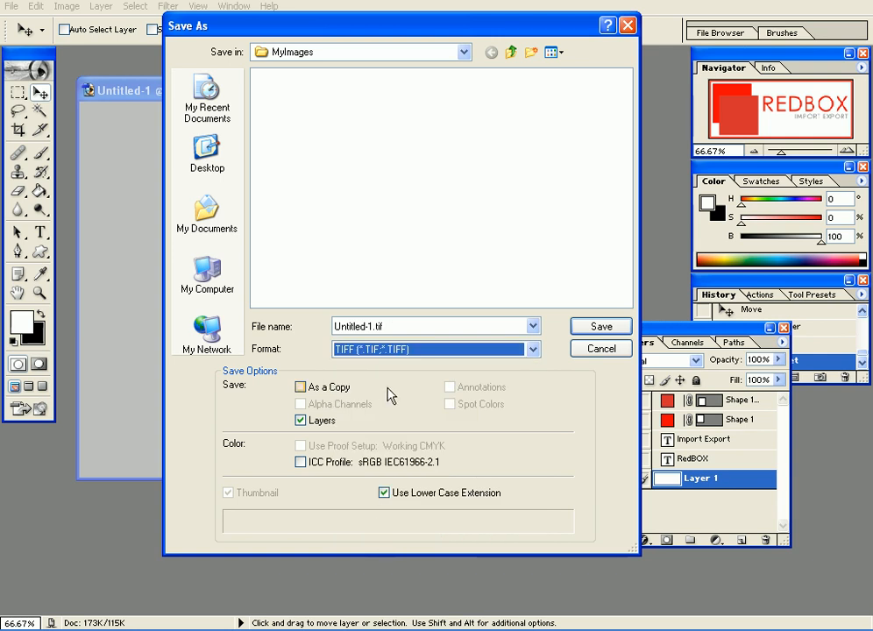
click(387, 328)
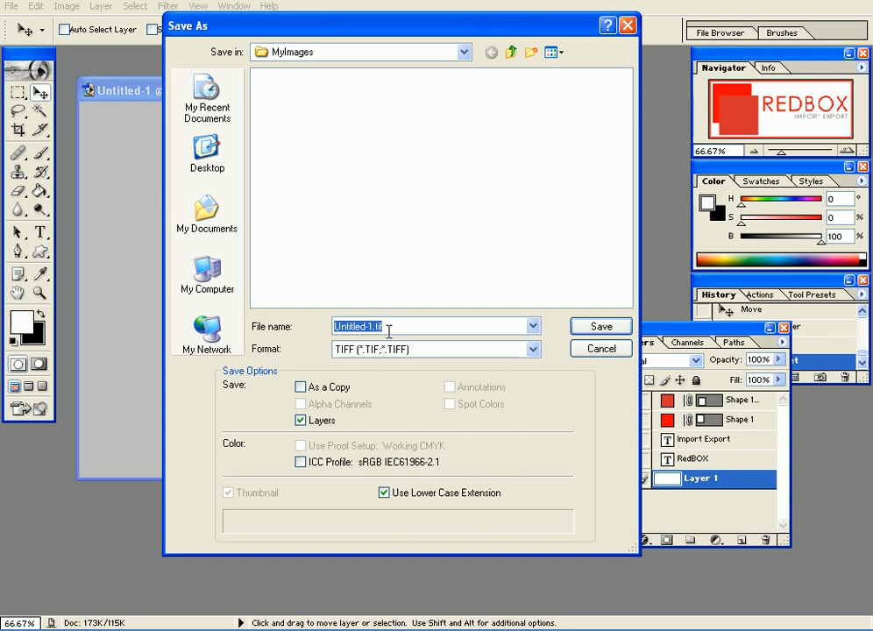
text(logo_redbox)
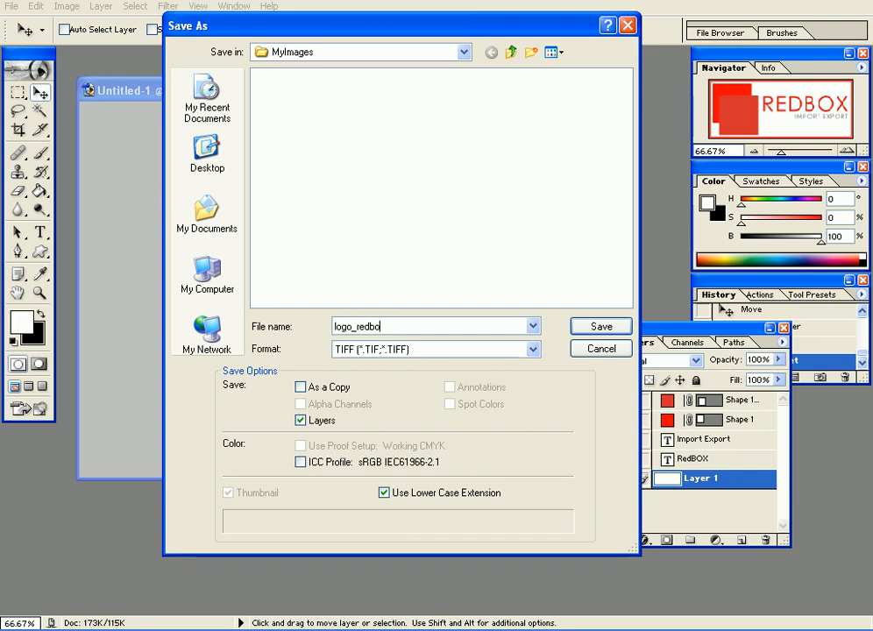
click(600, 328)
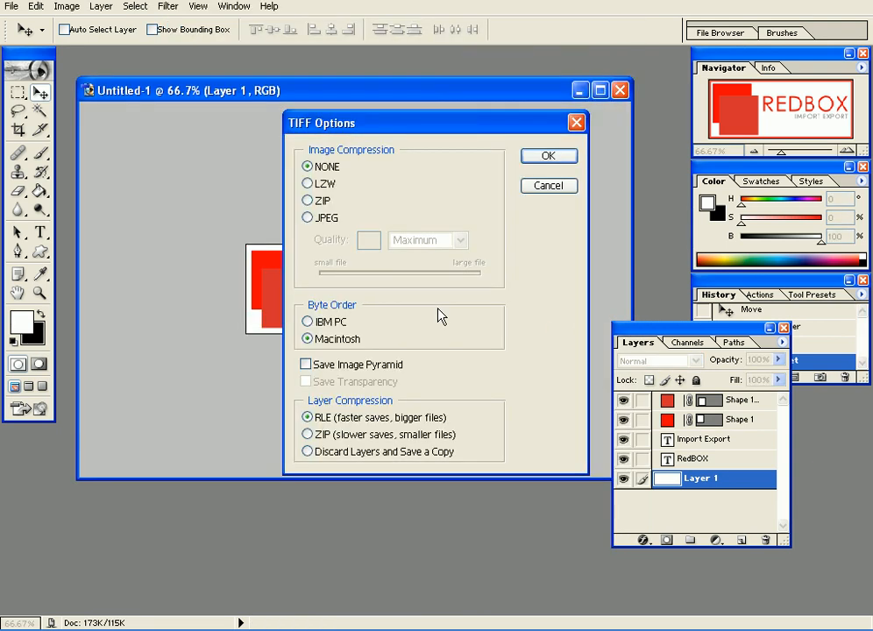
- Set the TIFF byte order to IBM PC, choose Discard Layers and Save a Copy, and confirm the TIFF options
drag(421, 129, 338, 48)
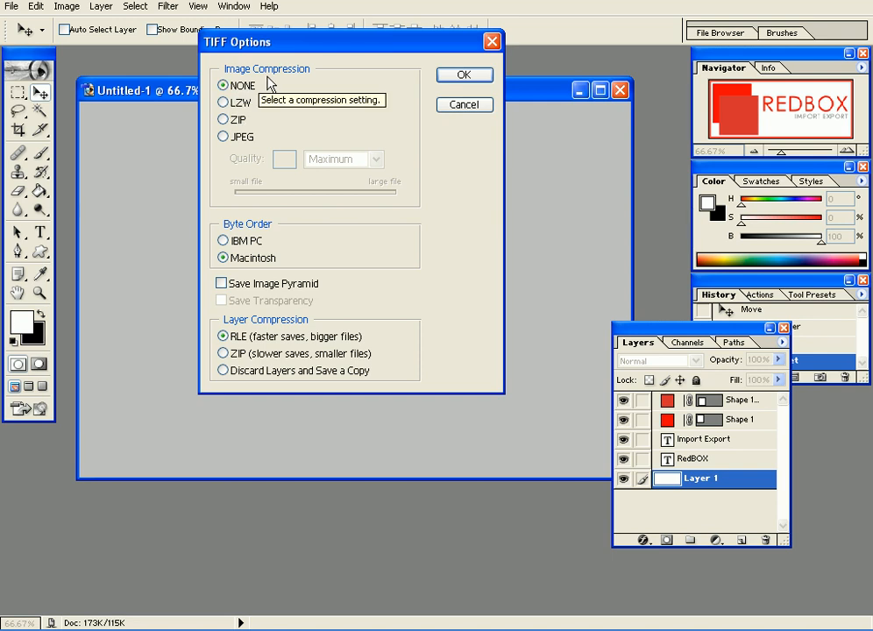
click(240, 248)
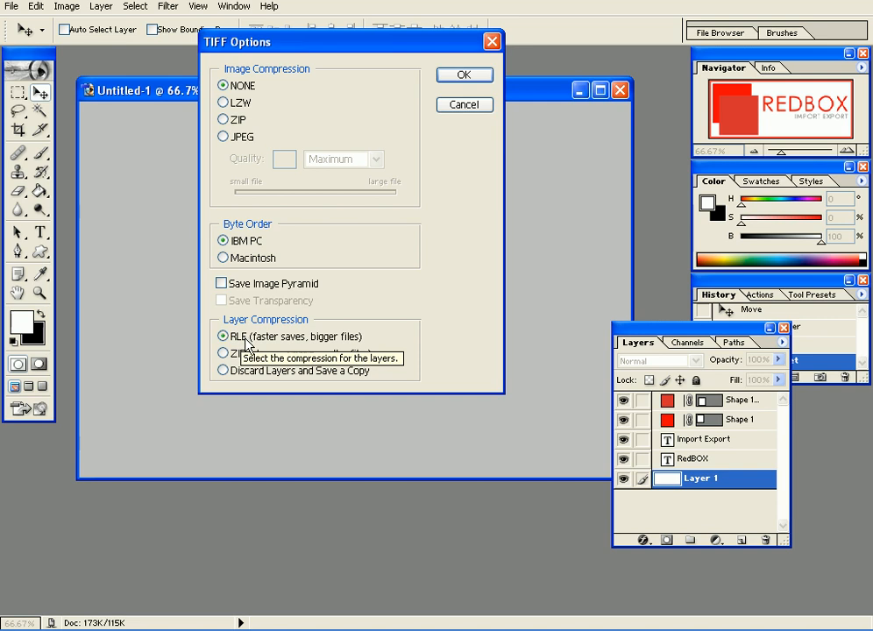
click(268, 372)
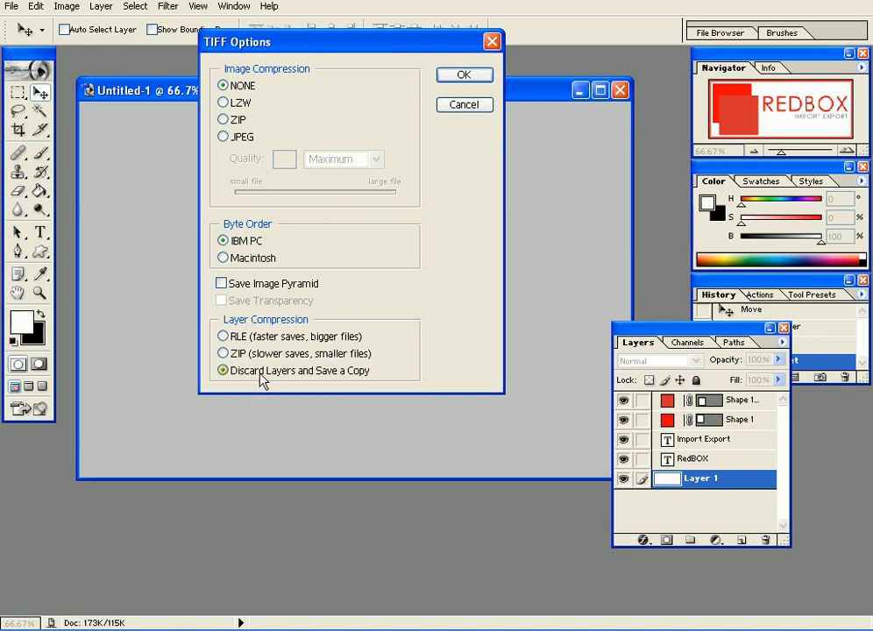
click(463, 78)
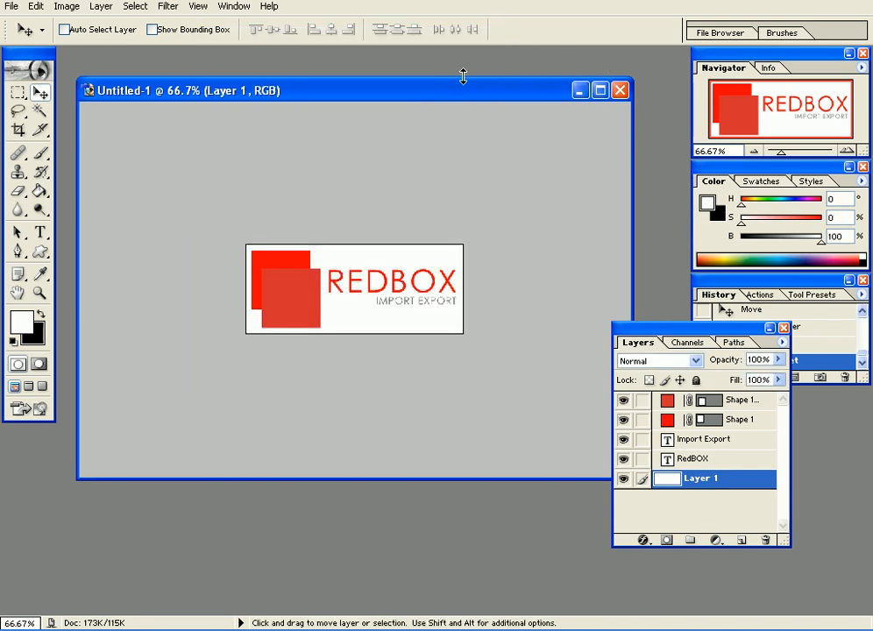
- Switch to QuarkXPress and start a new project with the layout name "Business card 1"
click(605, 619)
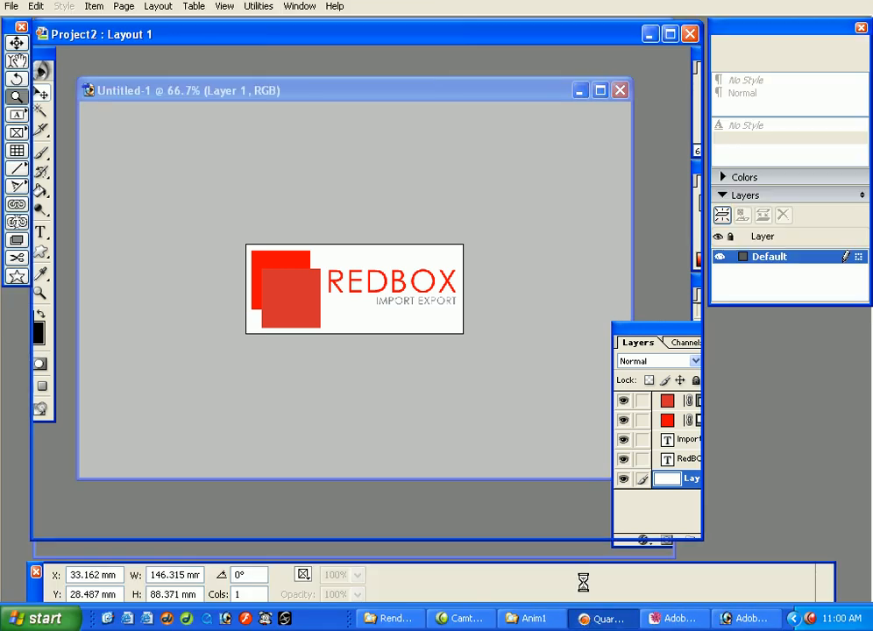
click(11, 7)
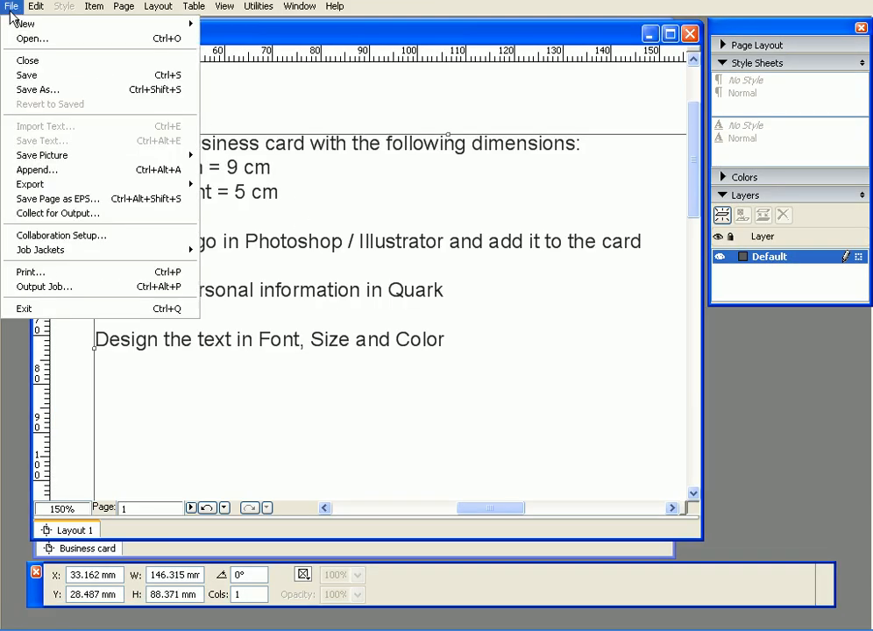
mouse_move(26, 24)
click(229, 24)
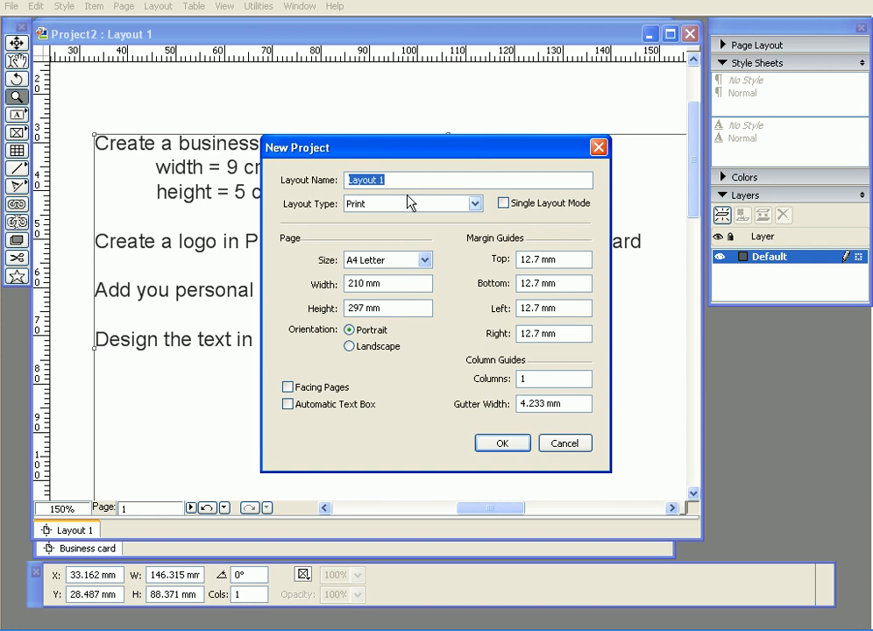
text(Bu)
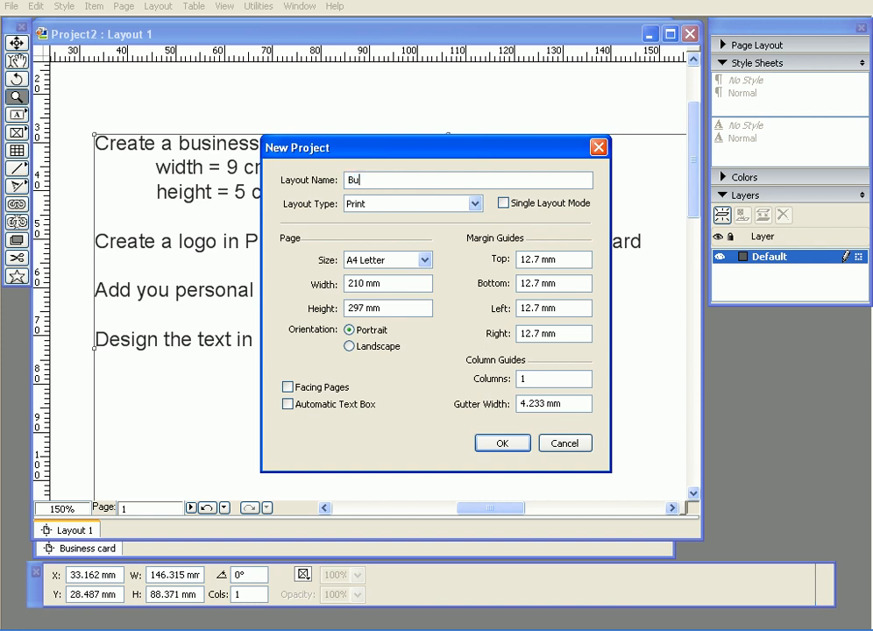
text(siness card 1)
- Set the new project's page size to 90 mm wide and 50 mm high
click(367, 260)
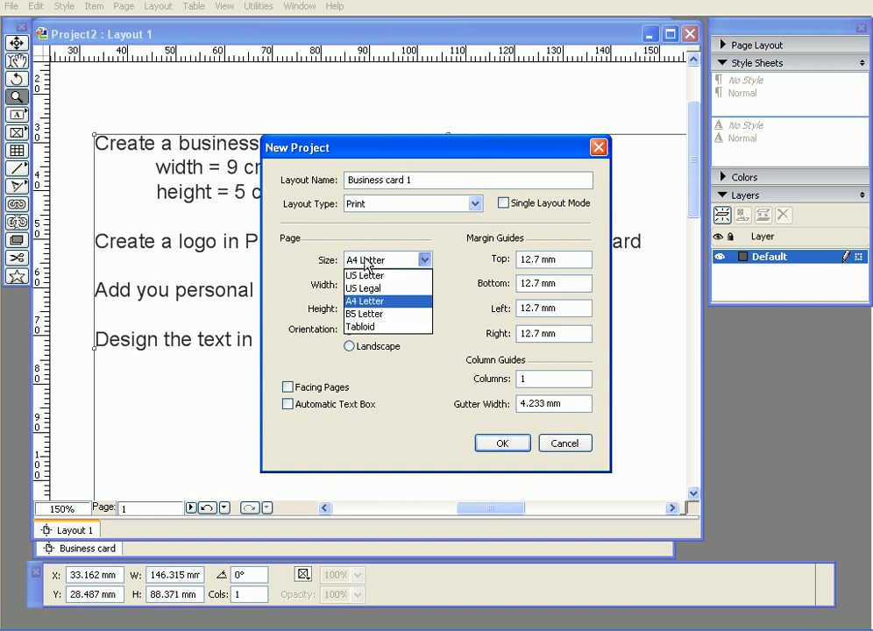
click(366, 265)
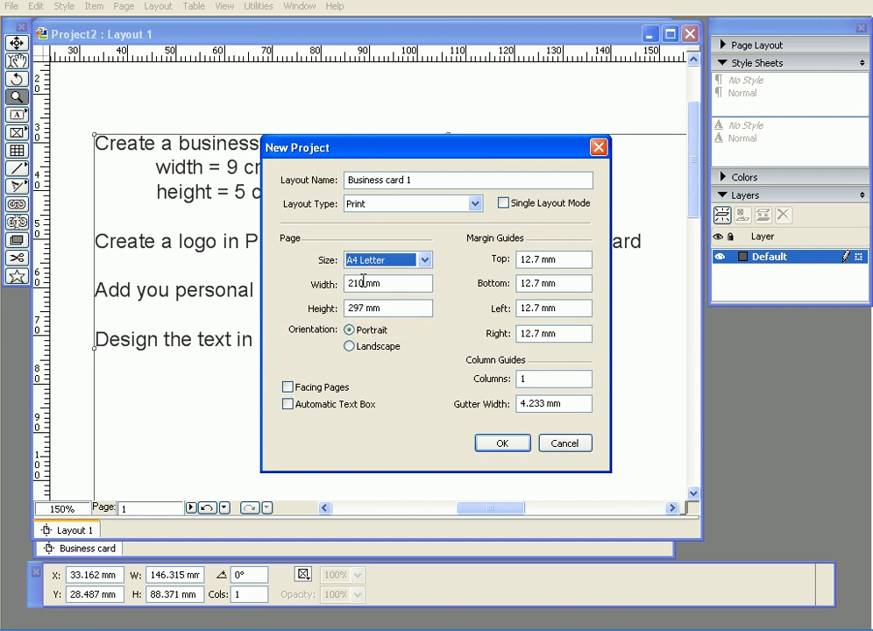
double_click(358, 283)
text(9)
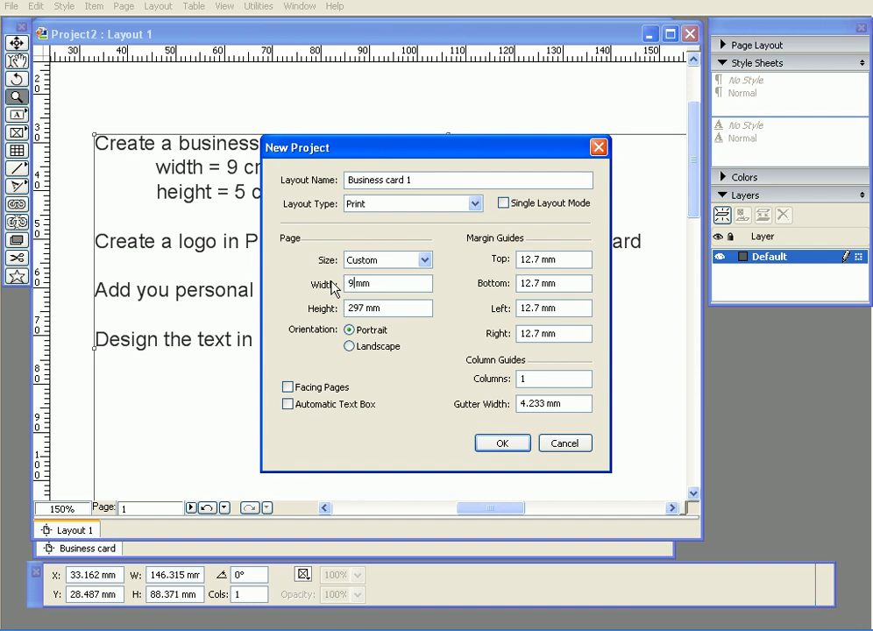
text(0)
double_click(362, 308)
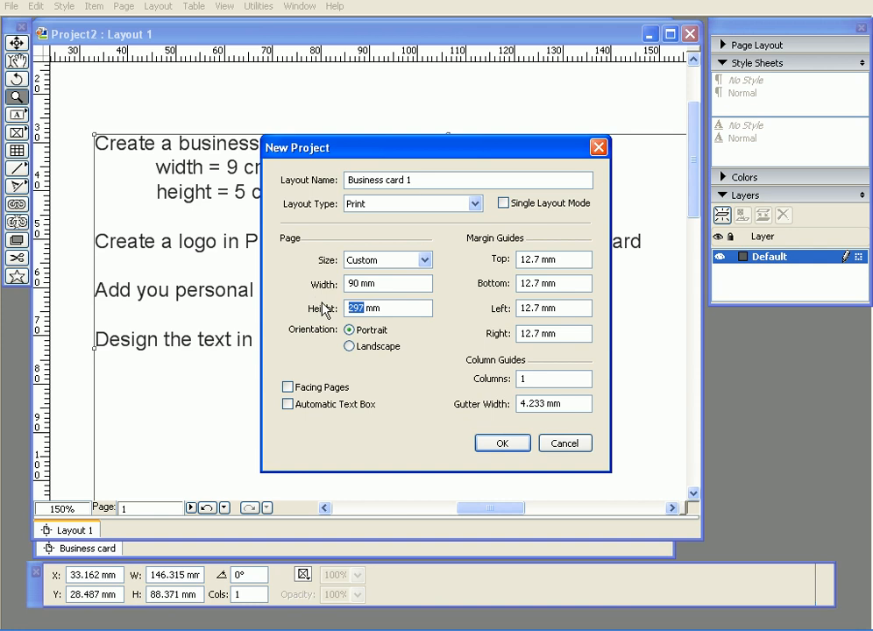
text(50)
- Set the top, bottom, left and right margin guides to 0.5 cm each
drag(561, 261, 499, 262)
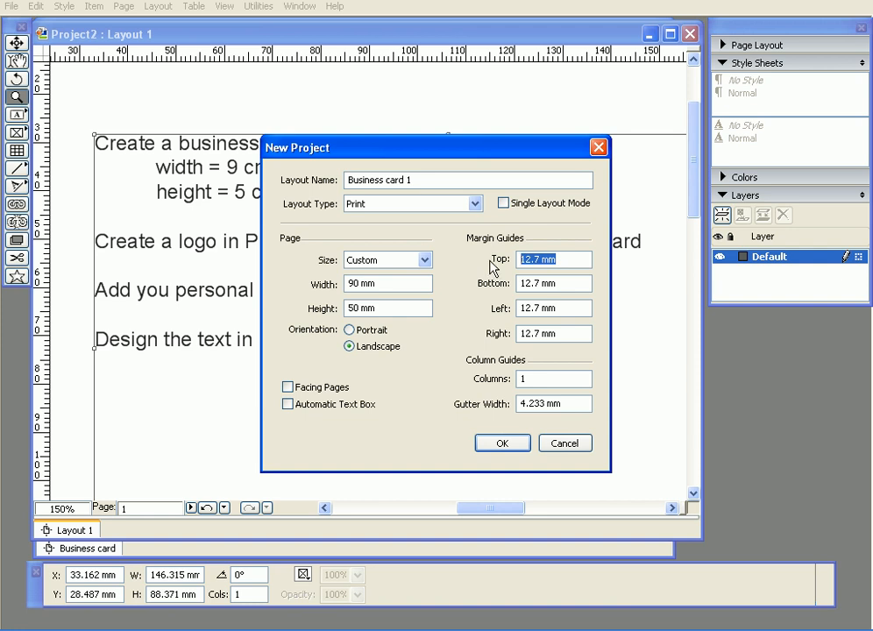
text(0.5 cm)
drag(566, 261, 463, 261)
key(Tab)
text(0.5 cm)
key(Tab)
text(0.5 cm)
key(Tab)
text(0.5 cm)
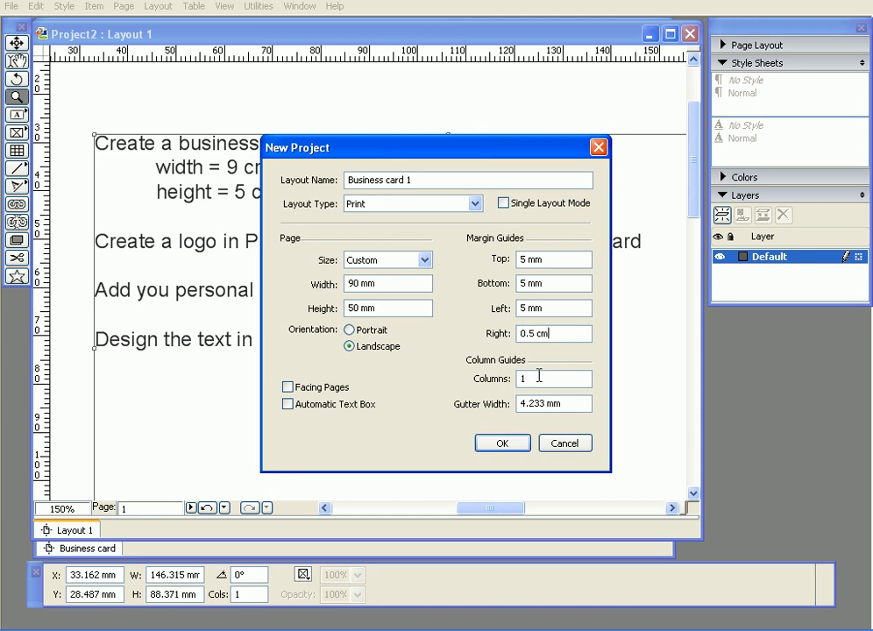
- Create the new business card project with the page size and margin settings entered
click(502, 443)
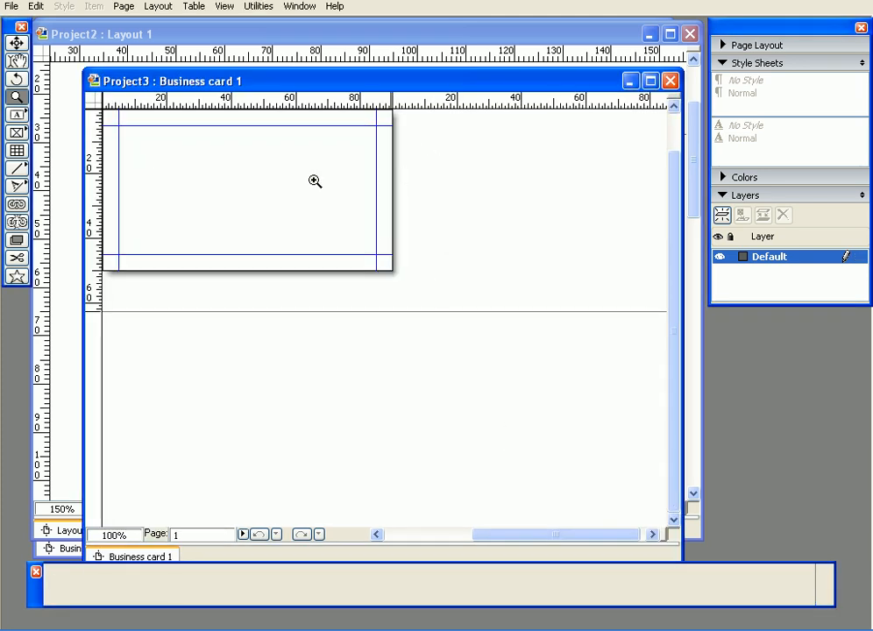
- Adjust the magnification and position of the blank business card until the whole page and its margin guides can be examined
click(284, 168)
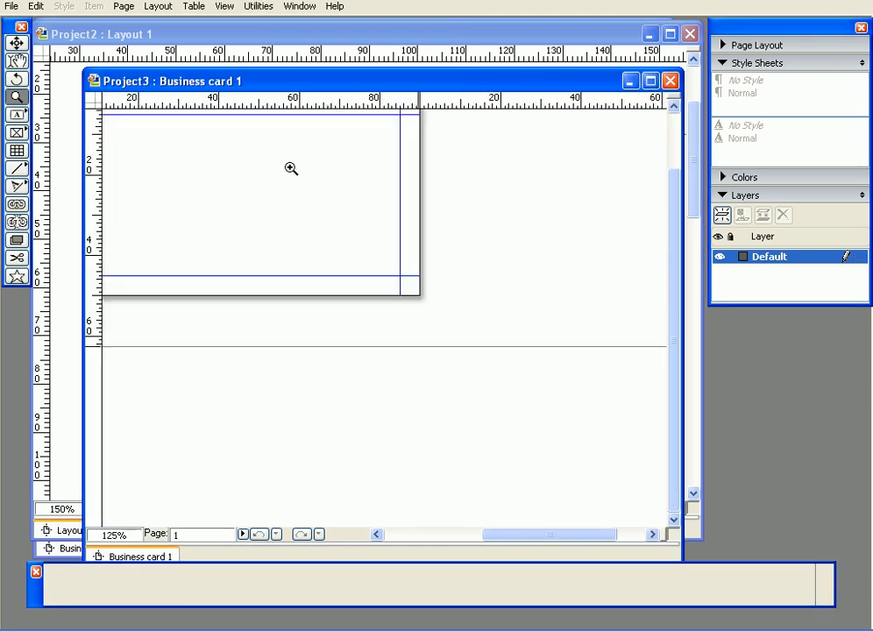
drag(292, 176, 410, 272)
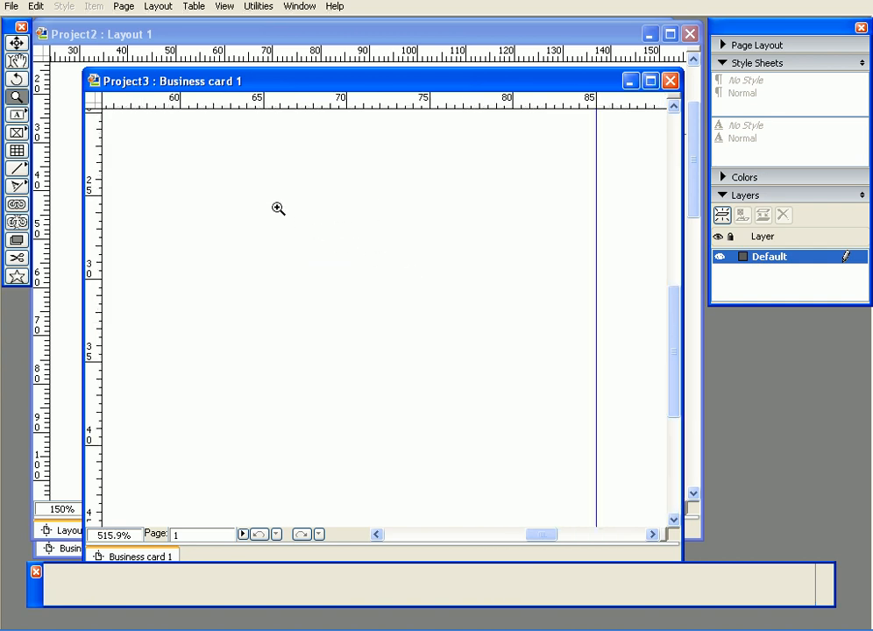
key(ctrl+minus)
key(ctrl+minus)
key(ctrl+minus)
key(ctrl+minus)
key(ctrl+minus)
key(ctrl+minus)
key(ctrl+minus)
key(ctrl+minus)
key(ctrl+minus)
key(ctrl+minus)
key(ctrl+minus)
key(ctrl+minus)
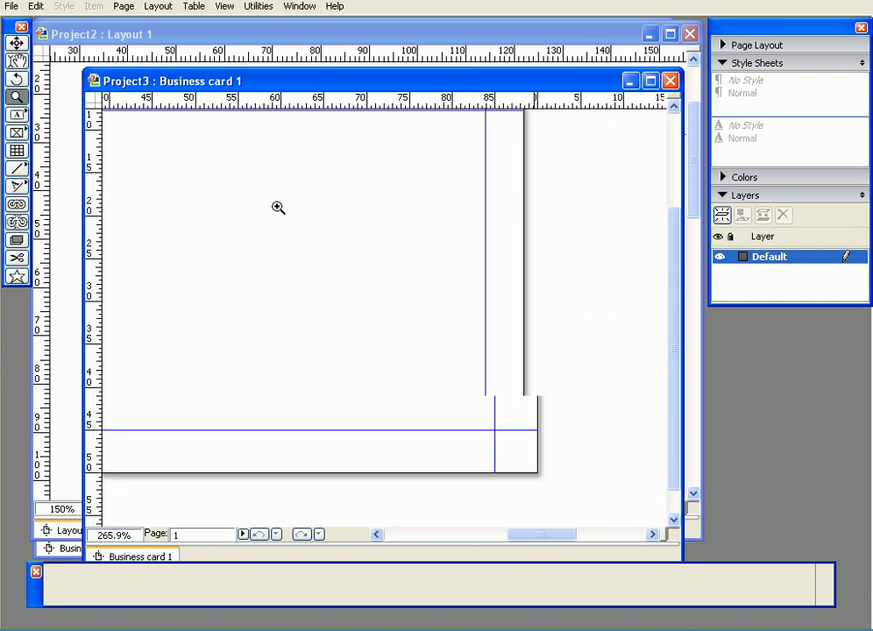
key(ctrl+minus)
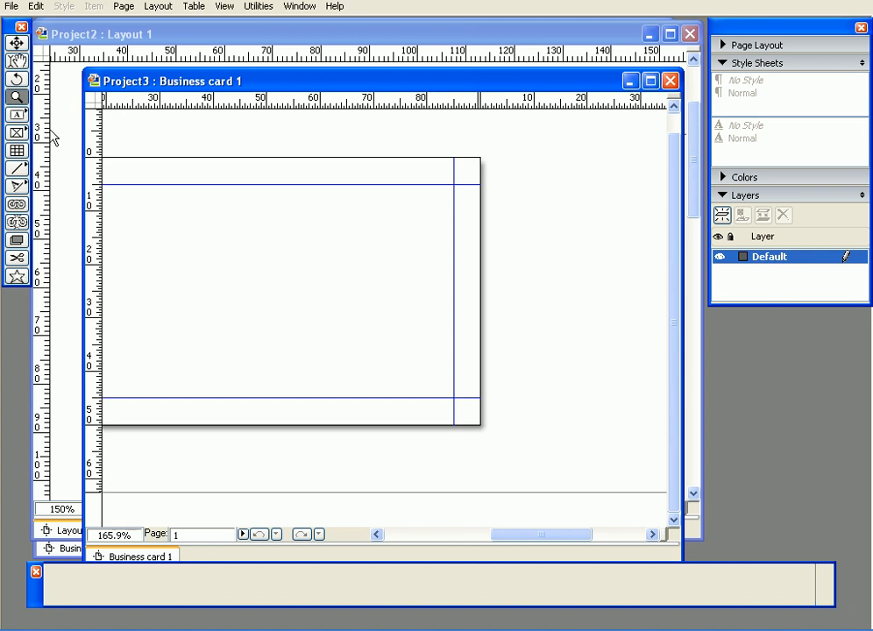
click(17, 43)
drag(200, 273, 335, 270)
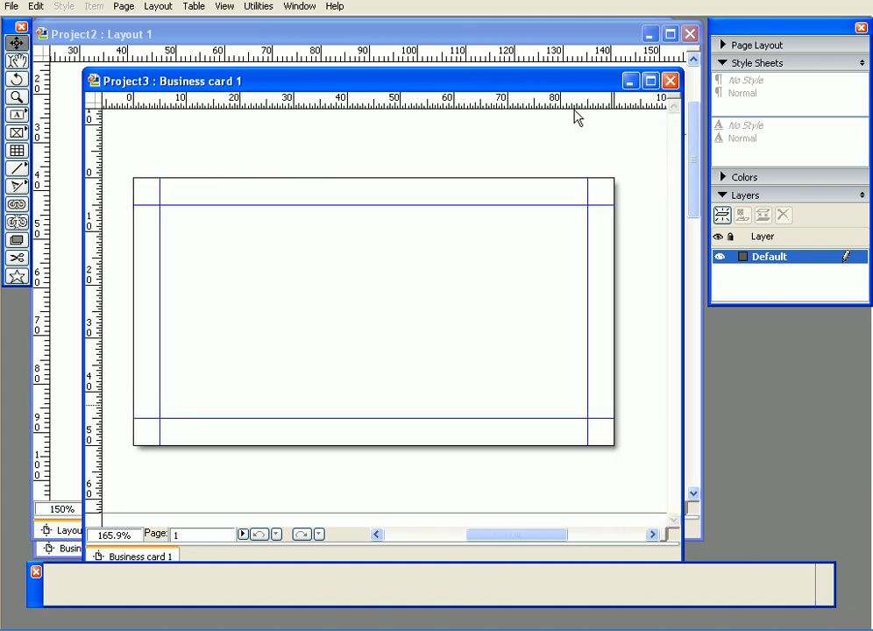